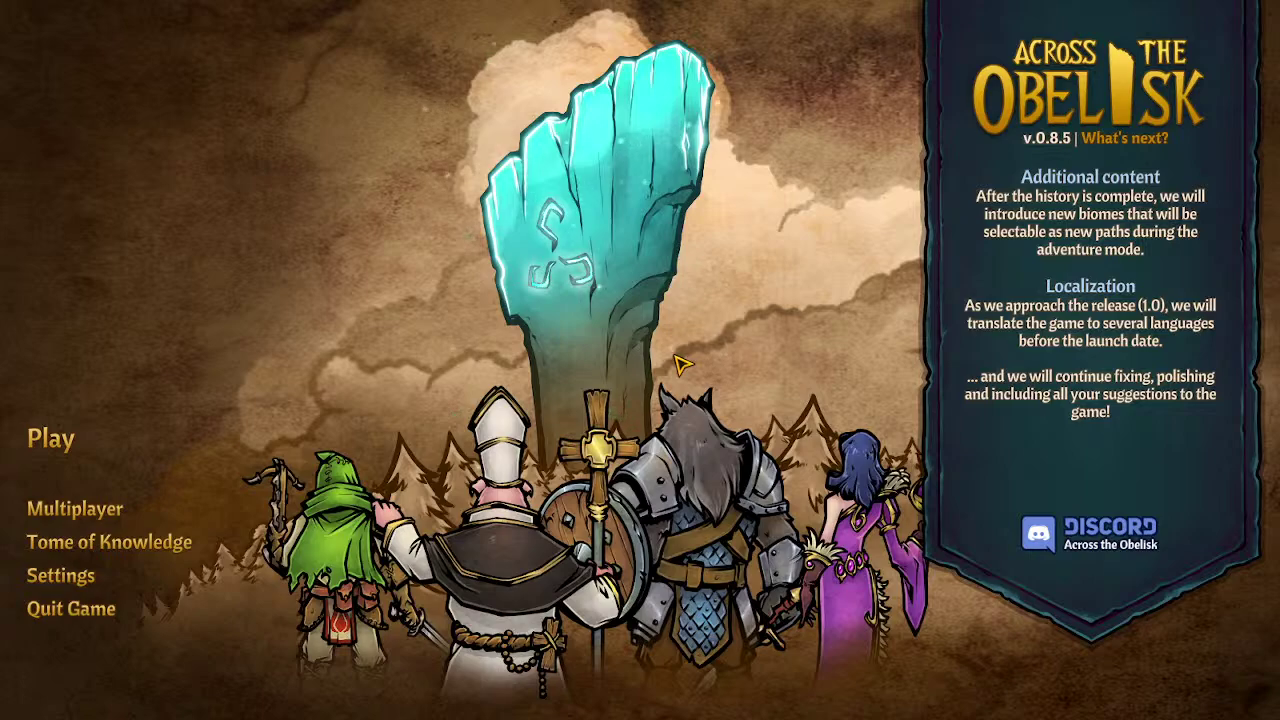
Step: Switch to Discord and read the save file location in the Across the Obelisk faq channel
key(alt+Tab)
key(Tab)
key(Tab)
key(Tab)
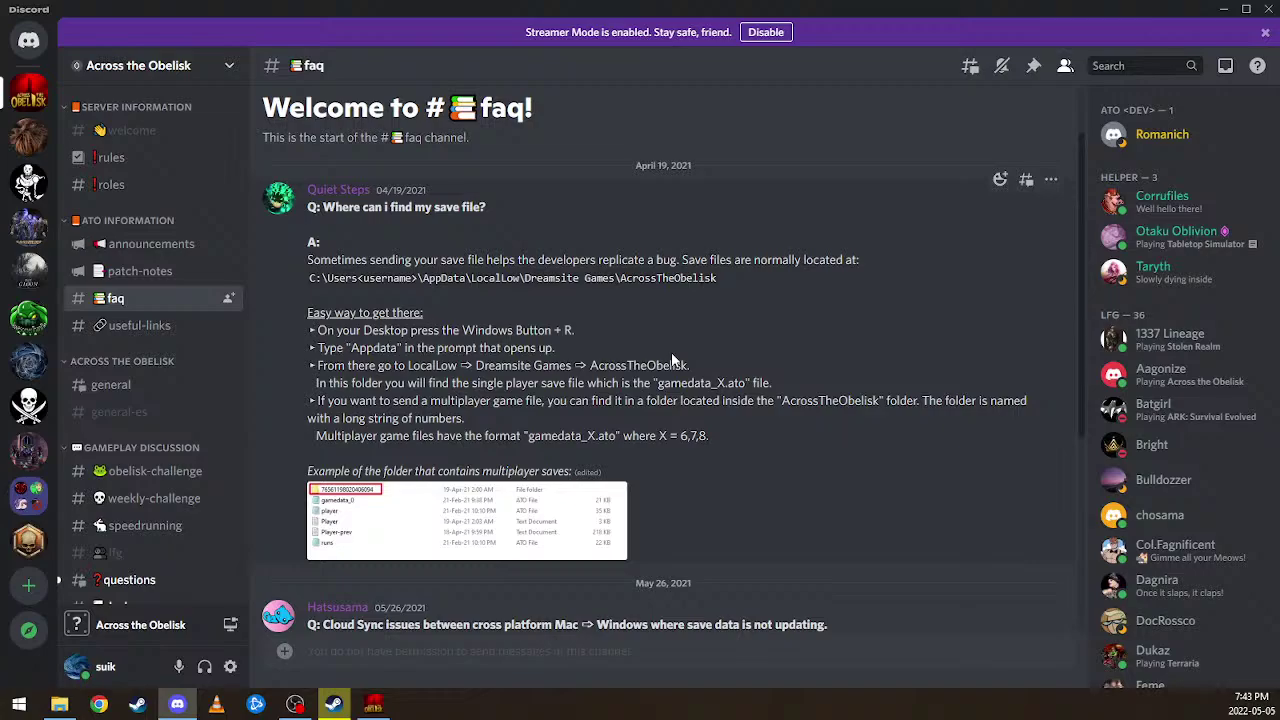
Step: Return to the game and open the save slots of the single-player Adventure mode
key(alt+Tab)
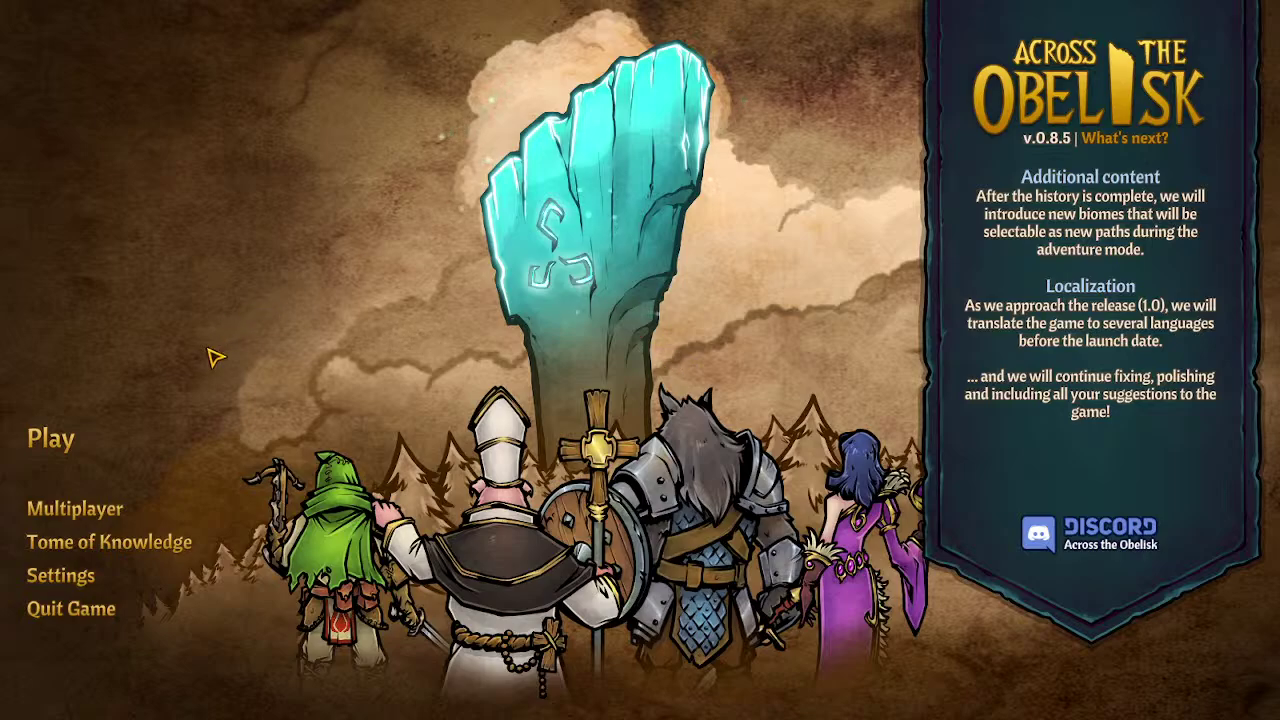
click(70, 438)
click(300, 390)
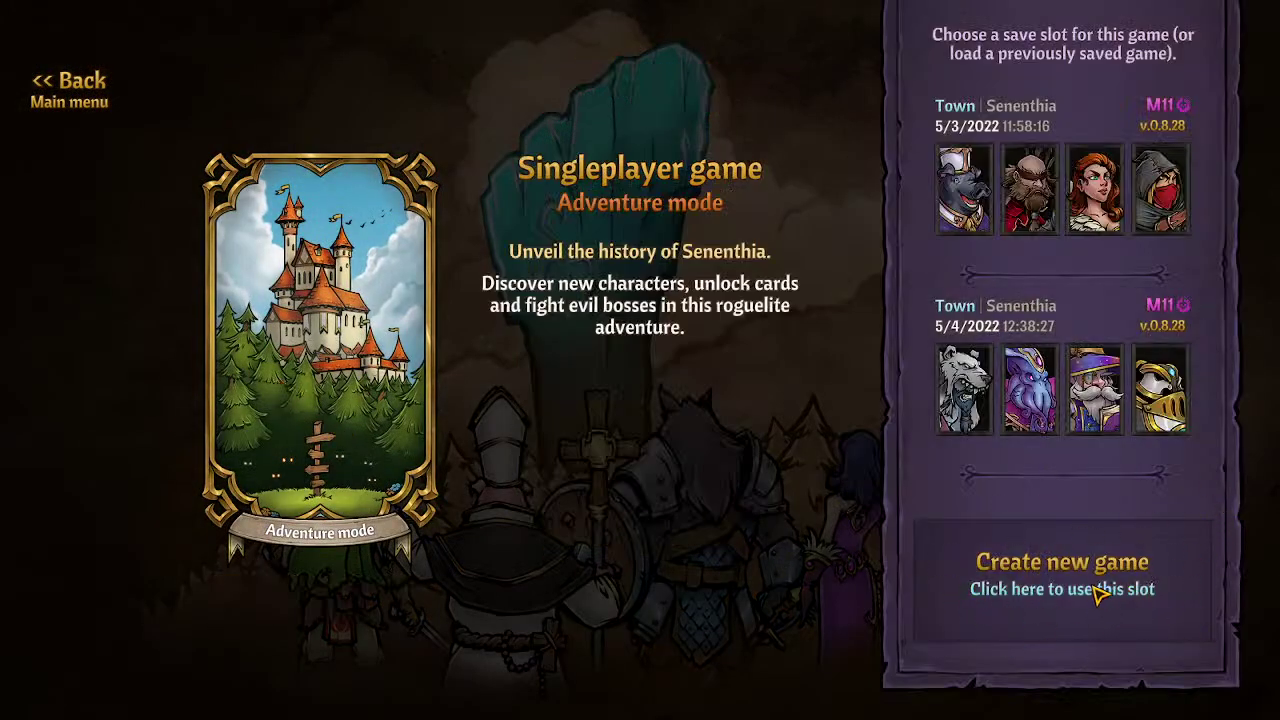
Step: Switch back to the Discord faq channel and review the path to the AcrossTheObelisk save folder
key(alt+Tab)
key(alt+Tab)
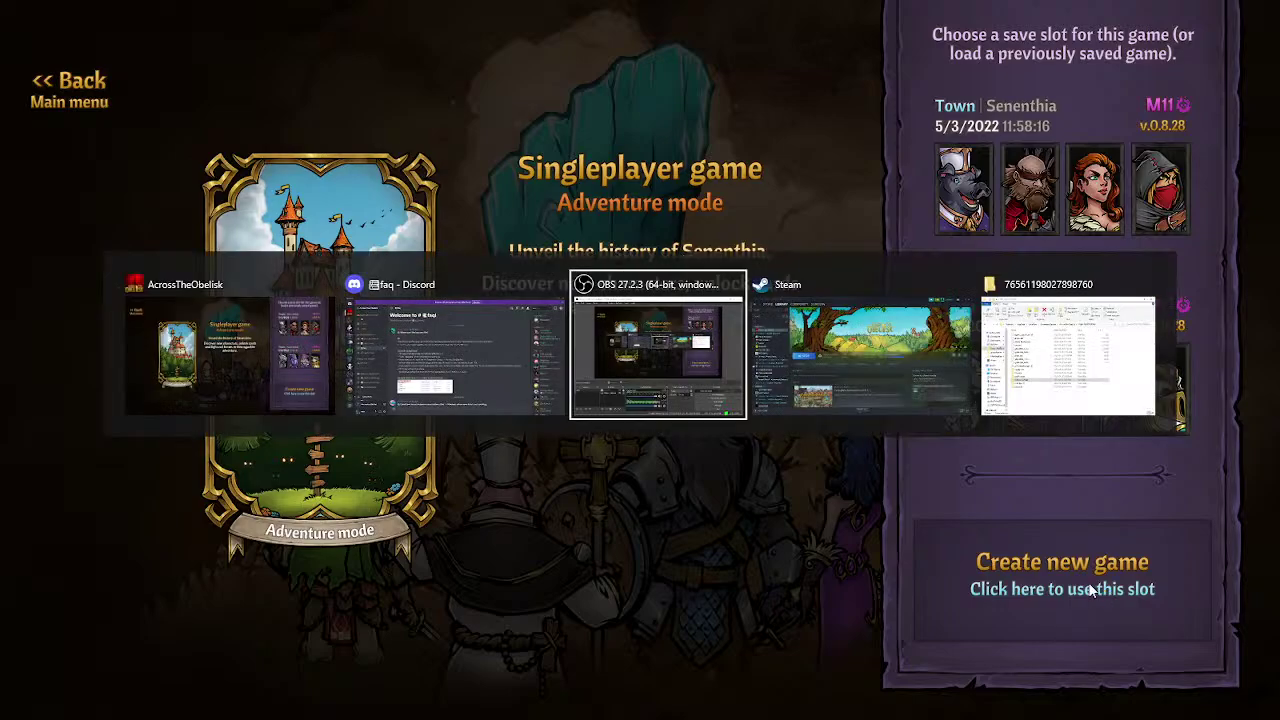
key(alt+Tab)
key(alt+Tab)
key(alt+Tab)
key(alt+Tab)
key(alt+Tab)
key(alt+Tab)
key(alt+Tab)
key(alt+Tab)
key(alt+Tab)
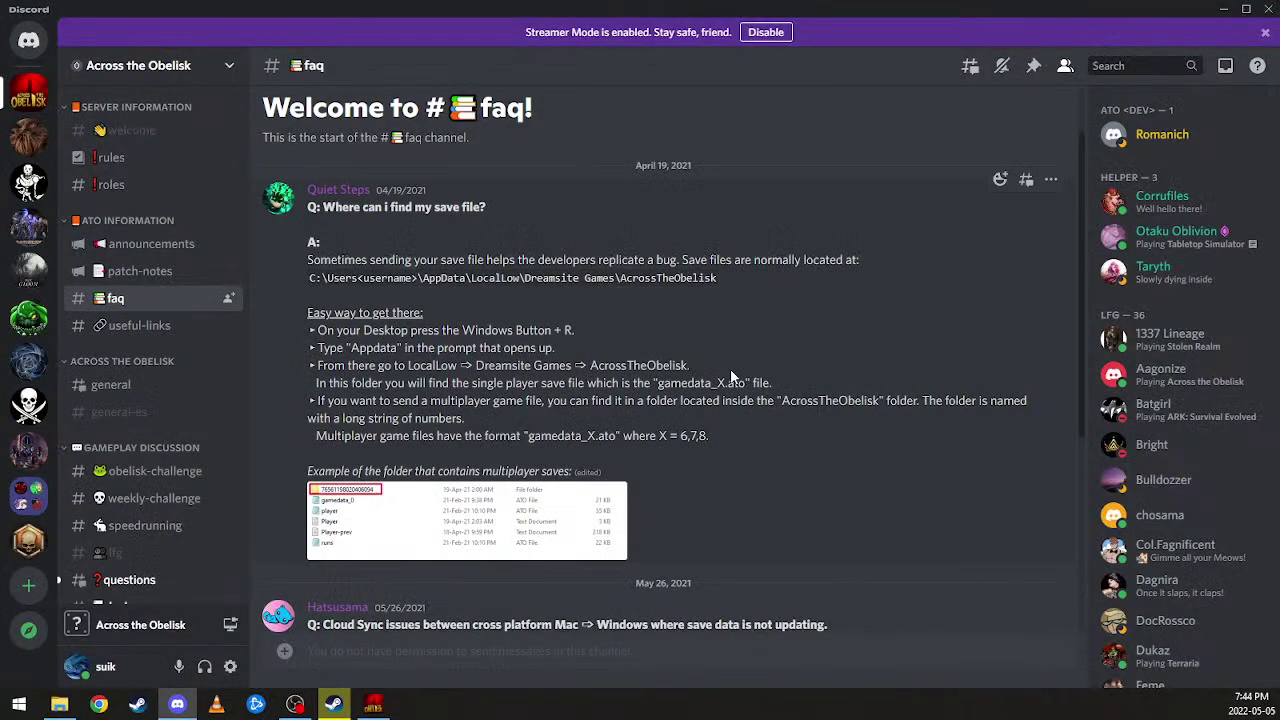
Step: Switch to File Explorer, go up to the AcrossTheObelisk folder and reopen the numbered save folder inside it
key(alt+Tab)
key(alt+Tab)
key(alt+Tab)
key(alt+Tab)
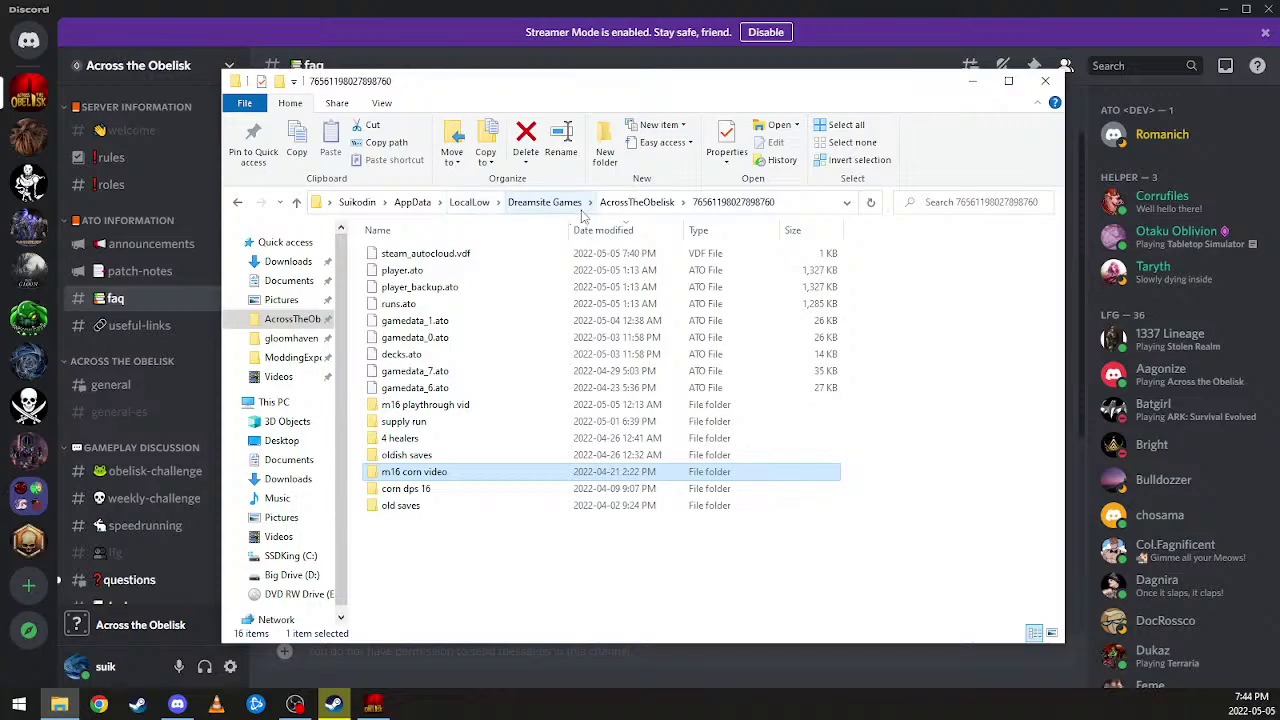
click(715, 205)
click(637, 202)
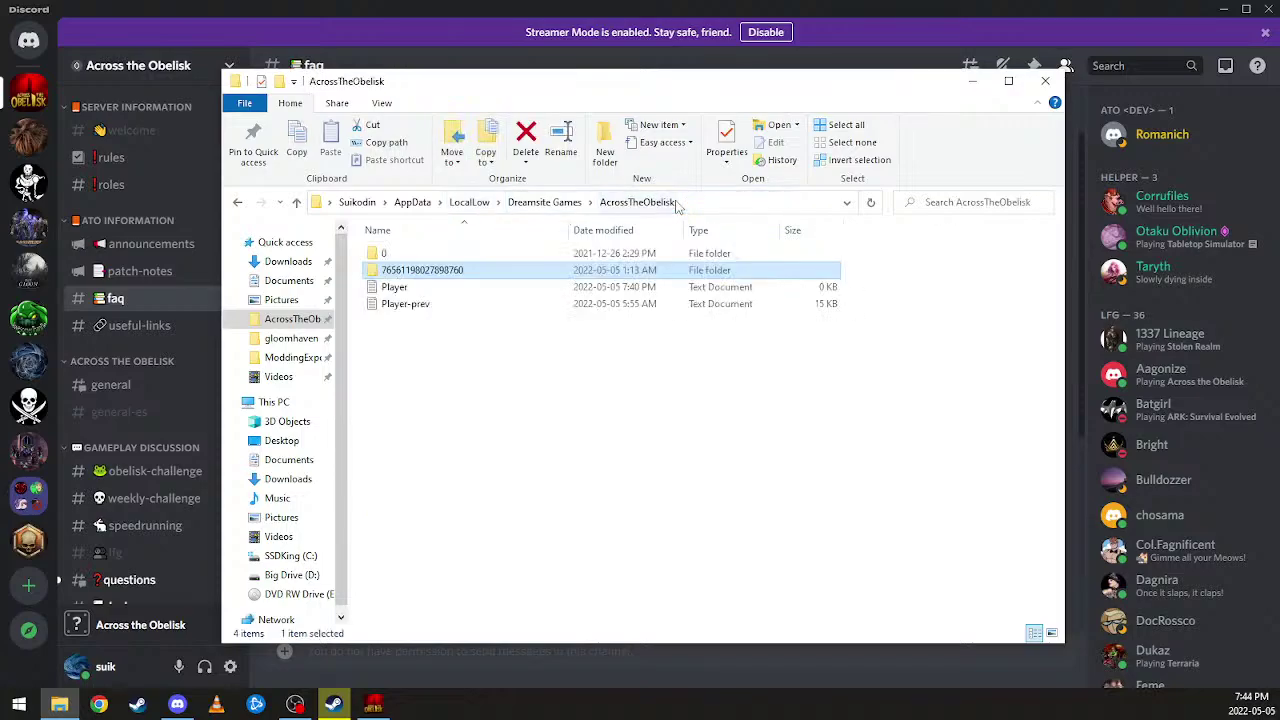
double_click(500, 276)
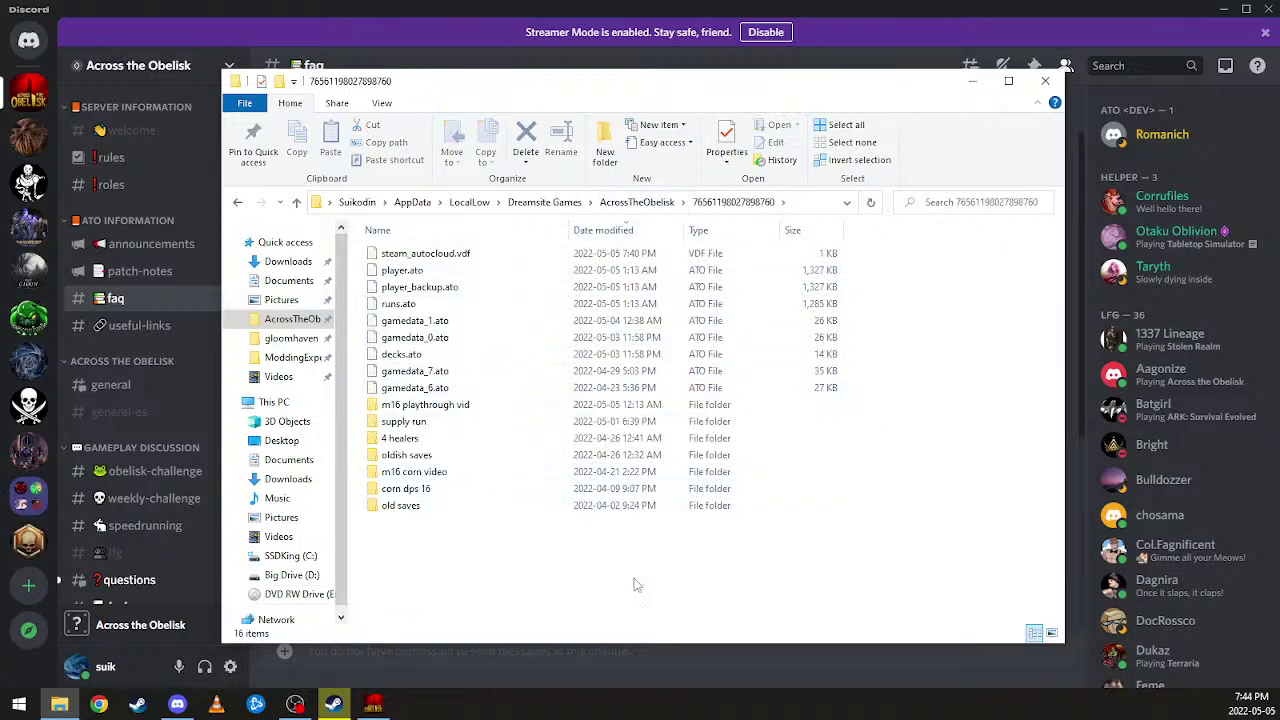
Step: Examine the gamedata_1.ato and gamedata_6.ato files in the save folder, then clear the selection
click(452, 321)
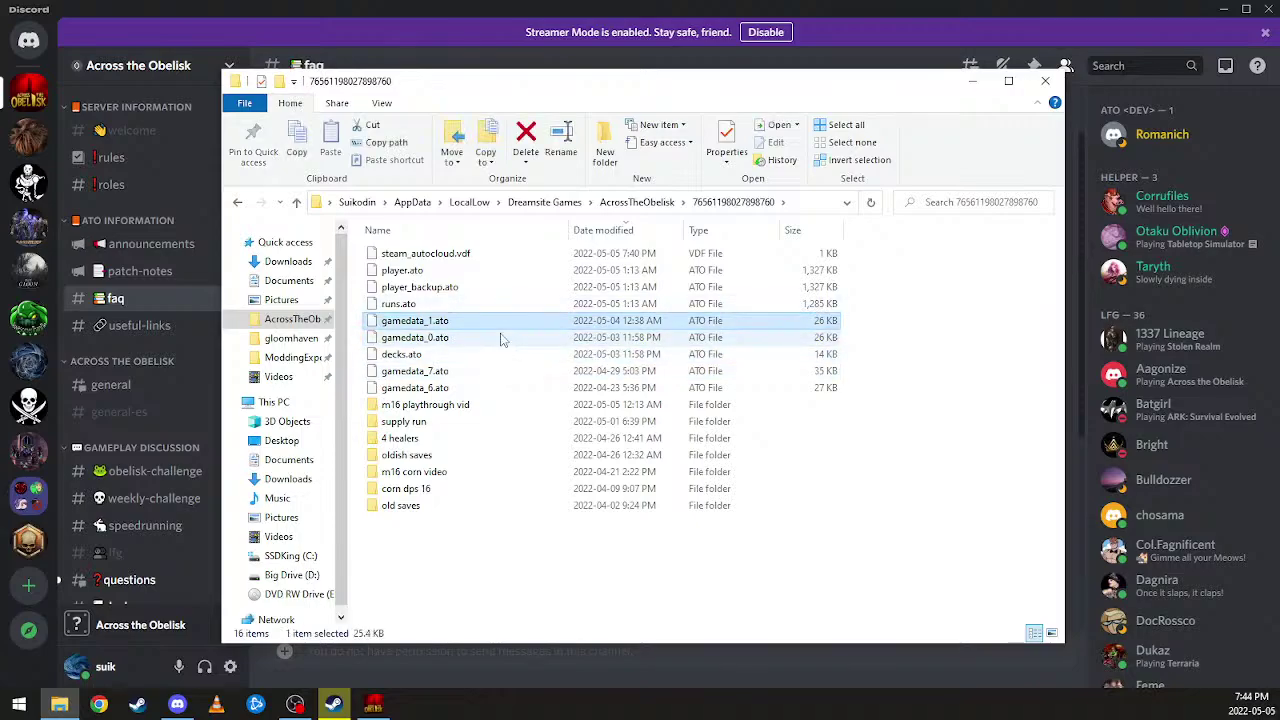
click(464, 389)
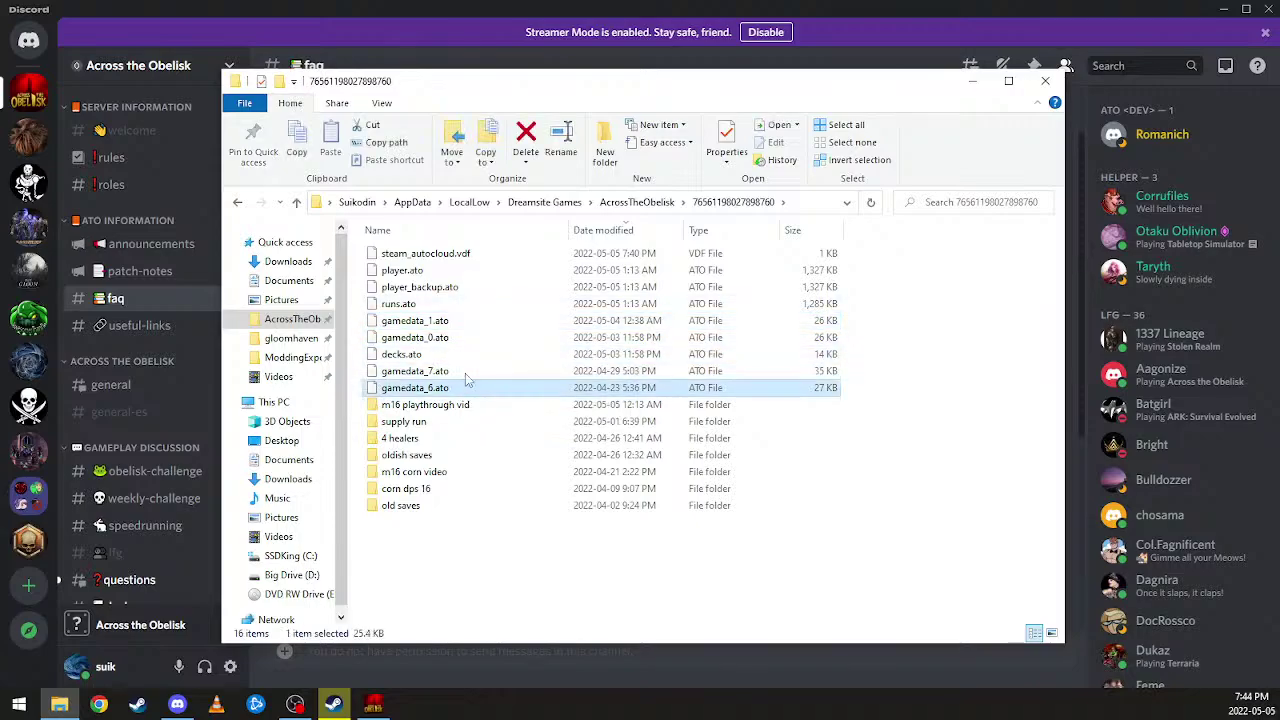
click(463, 387)
click(494, 562)
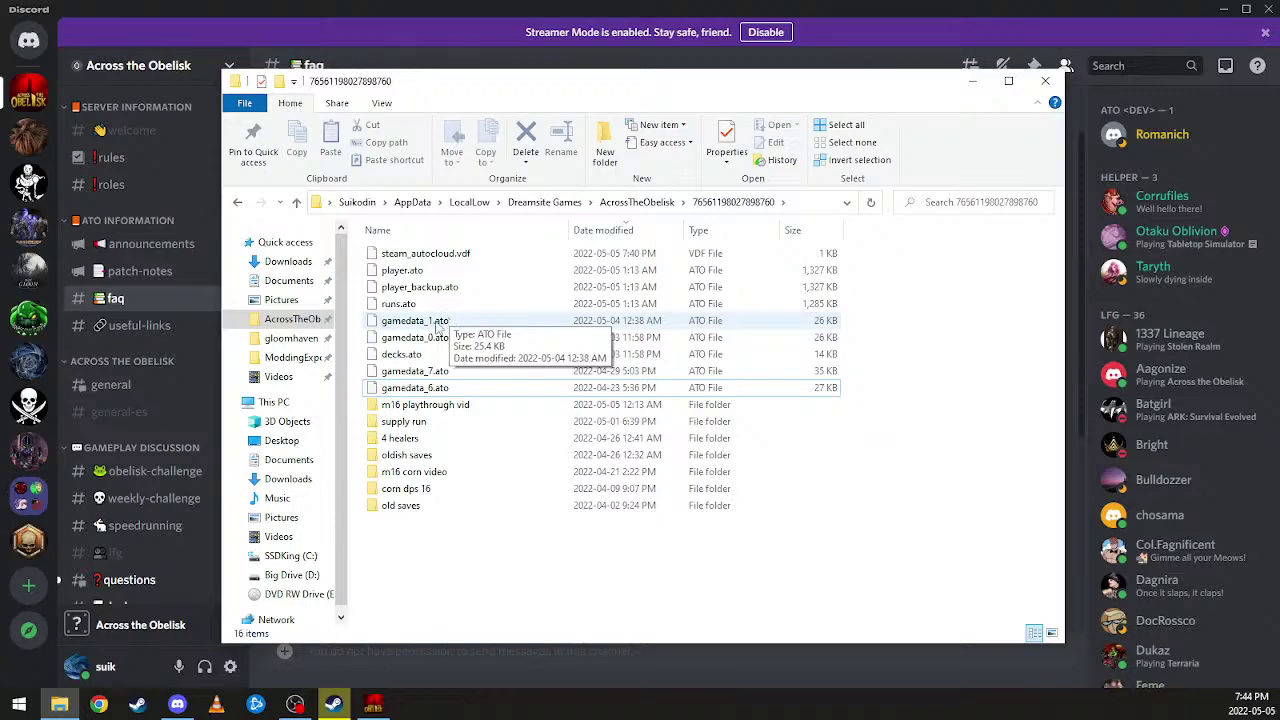
Step: Check the game's Adventure mode save slots against the gamedata files and return to the save folder
key(alt+Tab)
key(Tab)
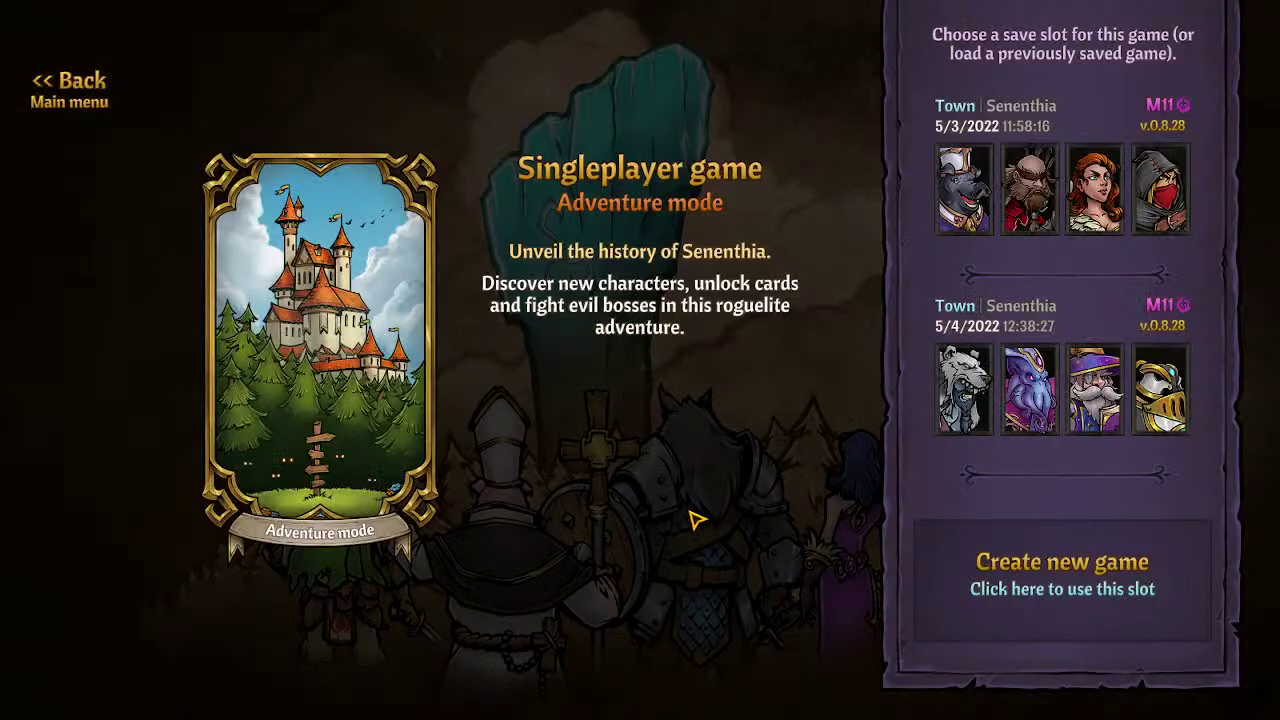
key(alt+Tab)
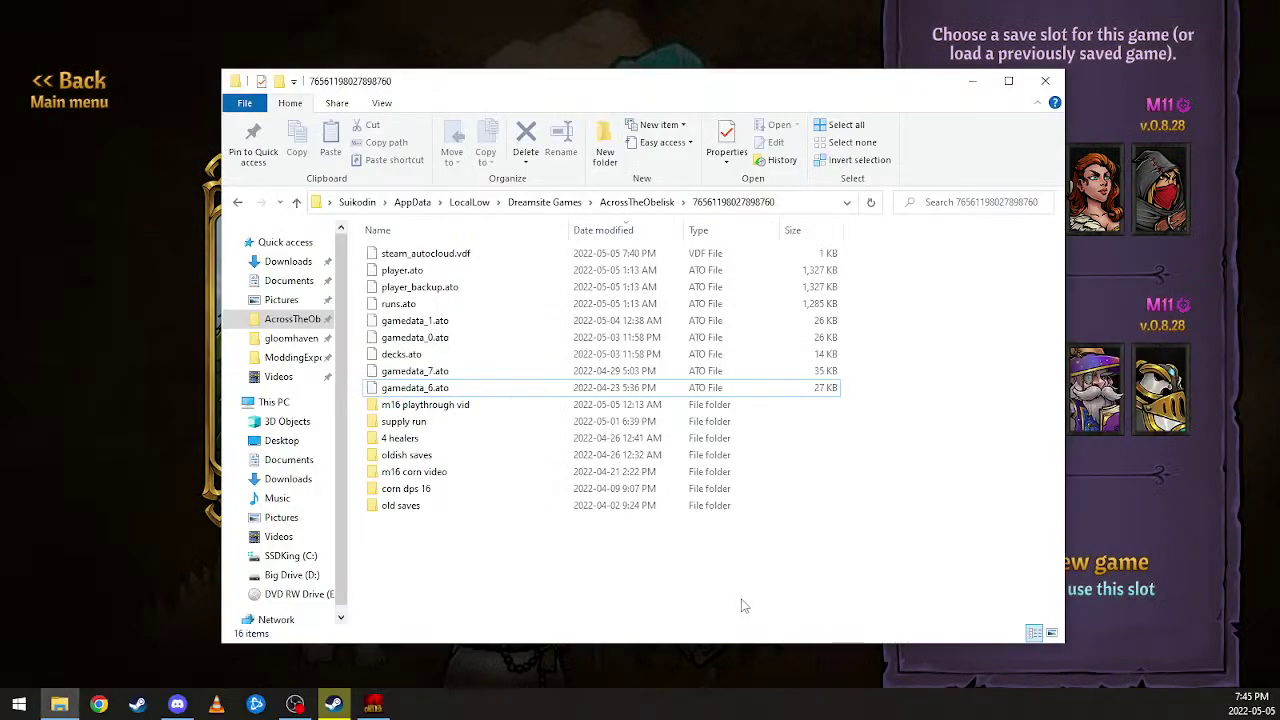
Step: Copy gamedata_2 act 3 start.ato from the m16 playthrough vid folder into the numbered save folder
double_click(425, 405)
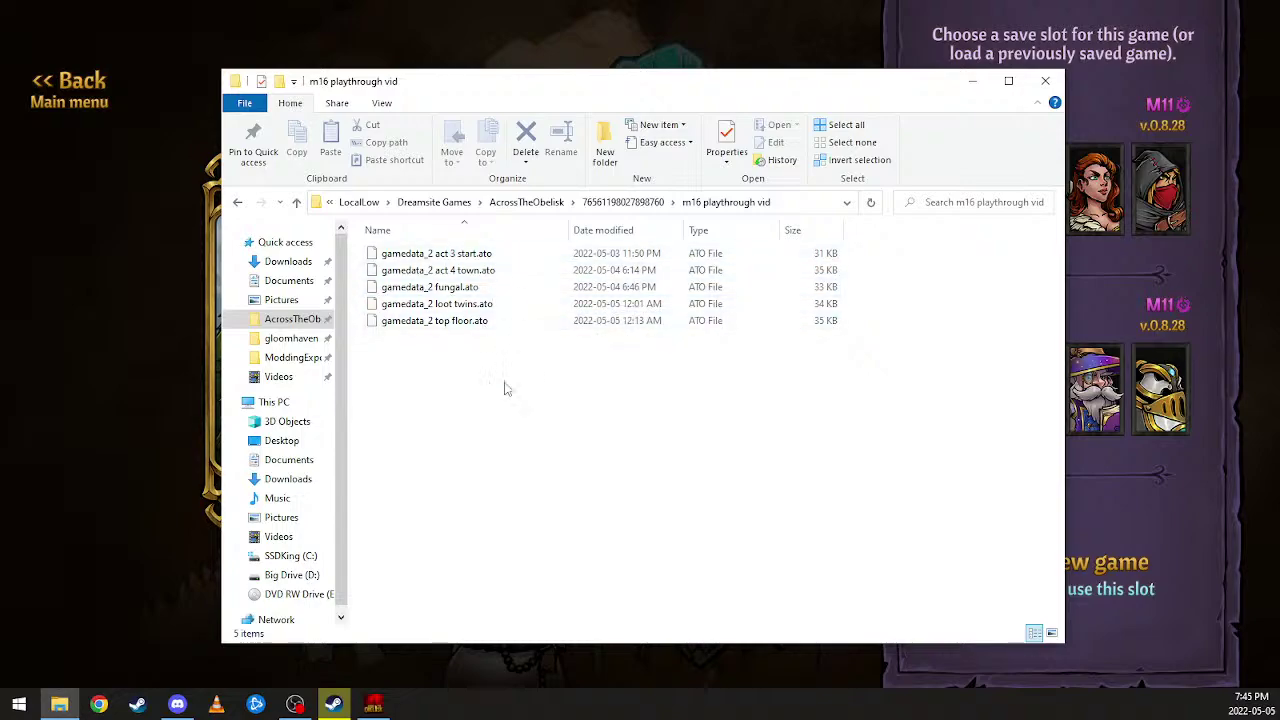
click(479, 257)
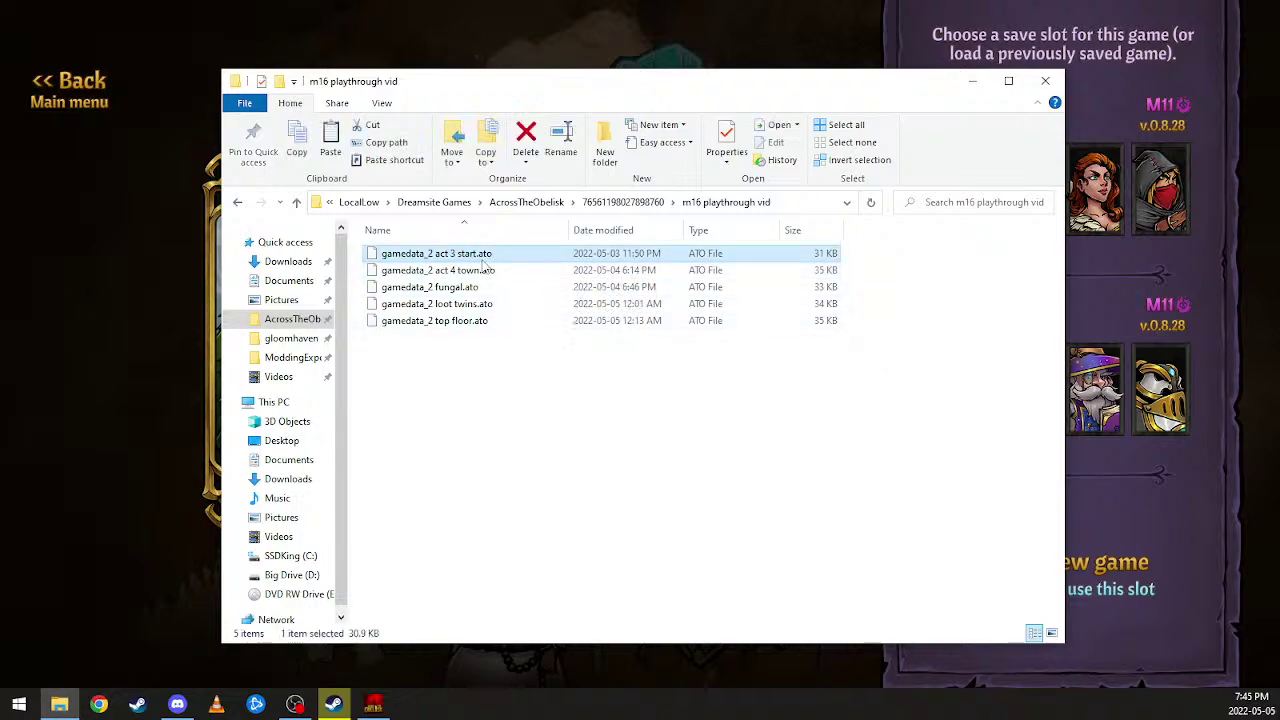
click(625, 202)
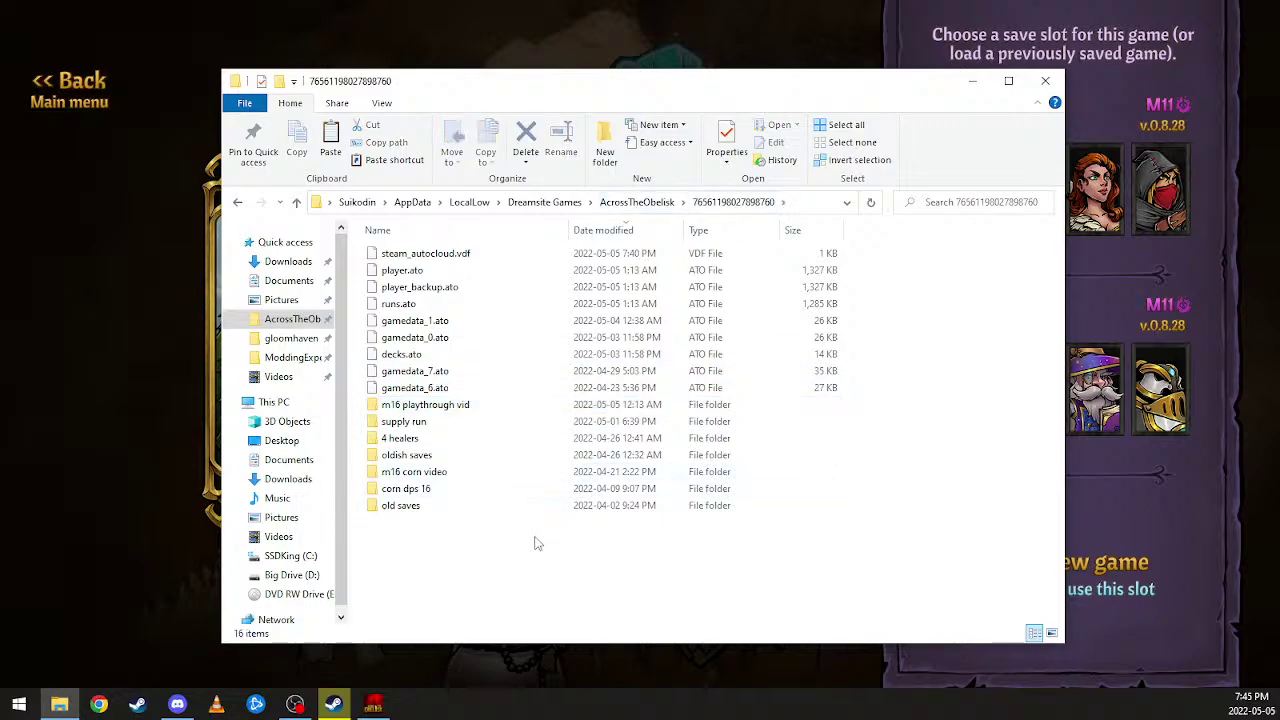
key(ctrl+v)
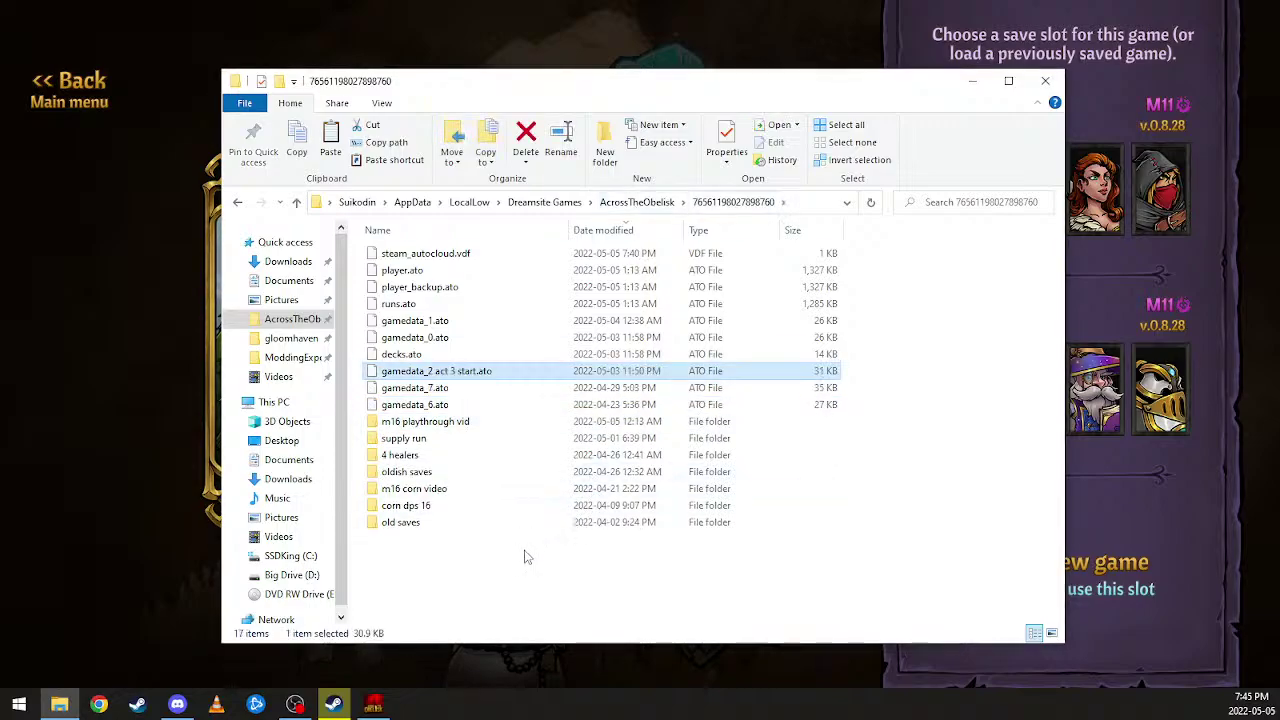
Step: Rename the copied save file as gamedata_2.ato
key(F2)
key(Right)
key(BackSpace)
key(BackSpace)
key(BackSpace)
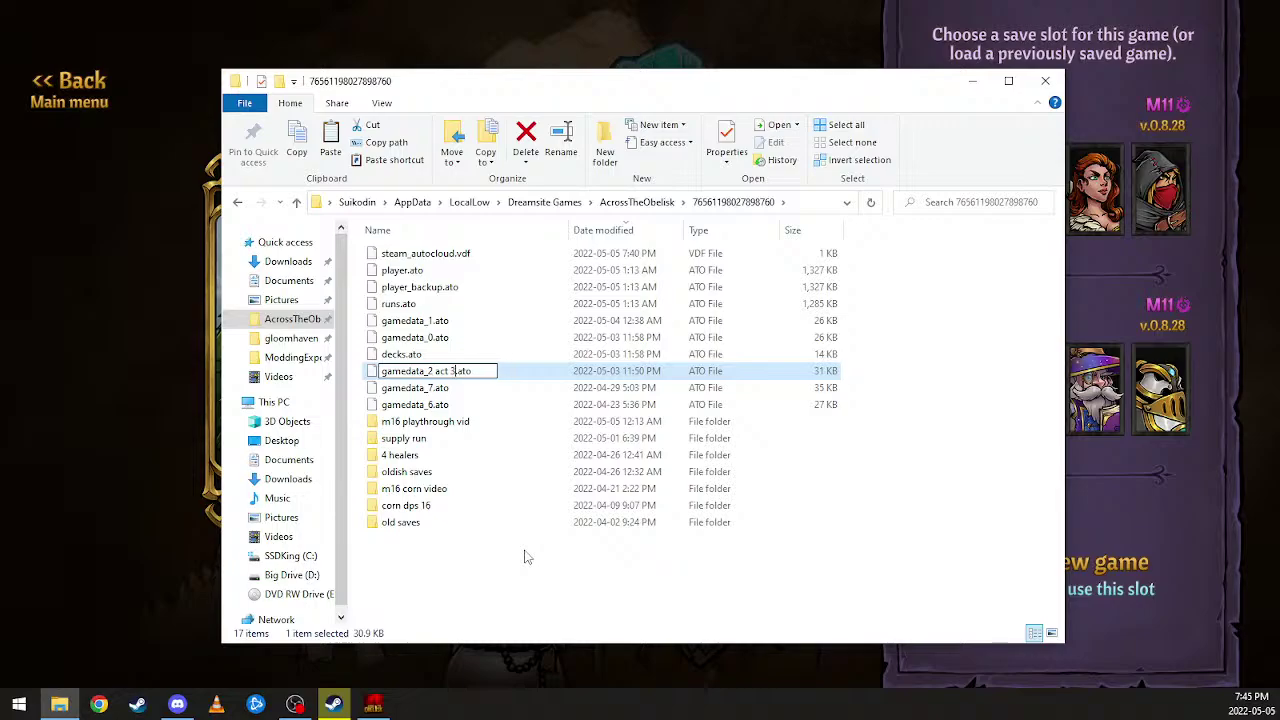
key(BackSpace)
key(BackSpace)
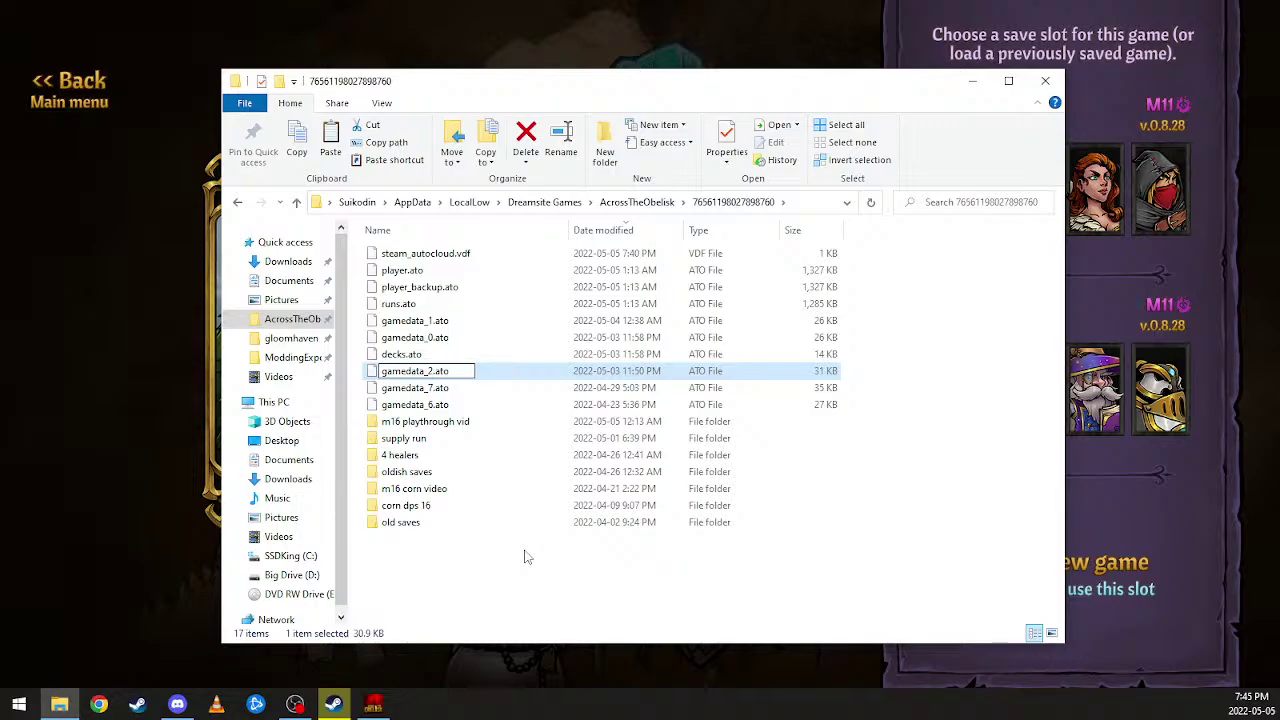
key(Return)
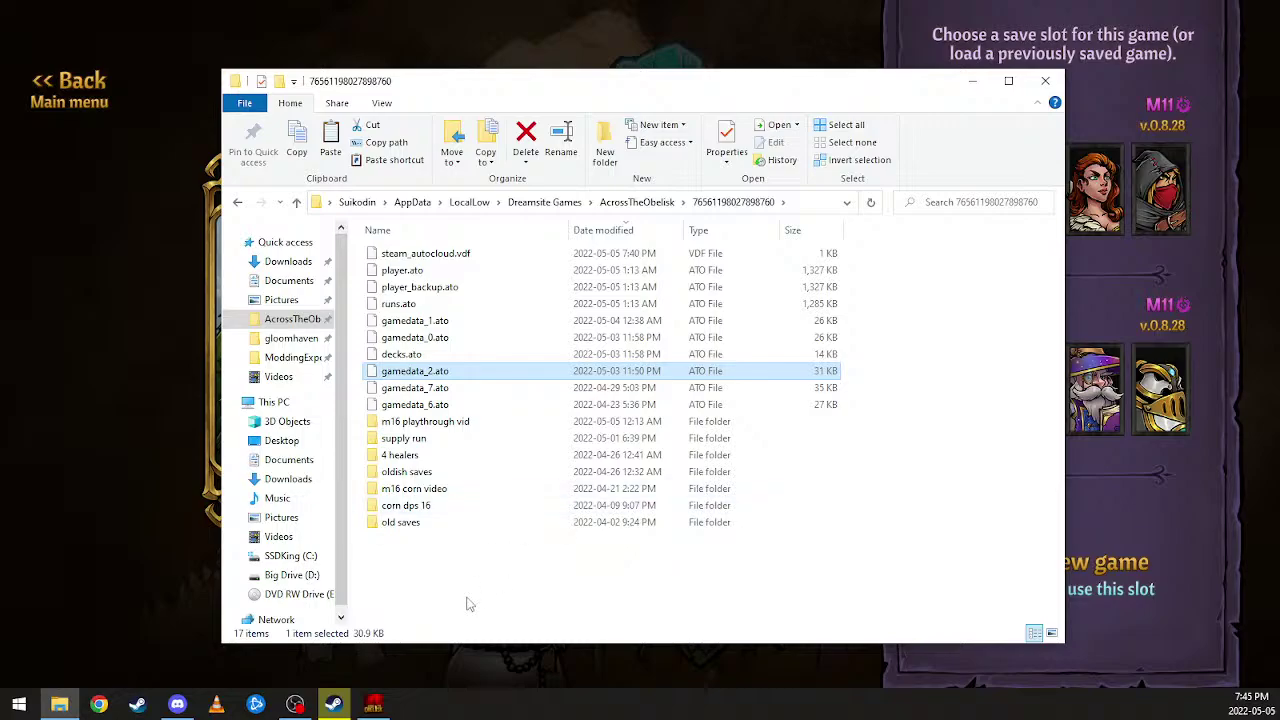
Step: Return to the game, reopen the Adventure mode save slots from the main menu and load the Arrival Point save in Aquarfall
click(30, 493)
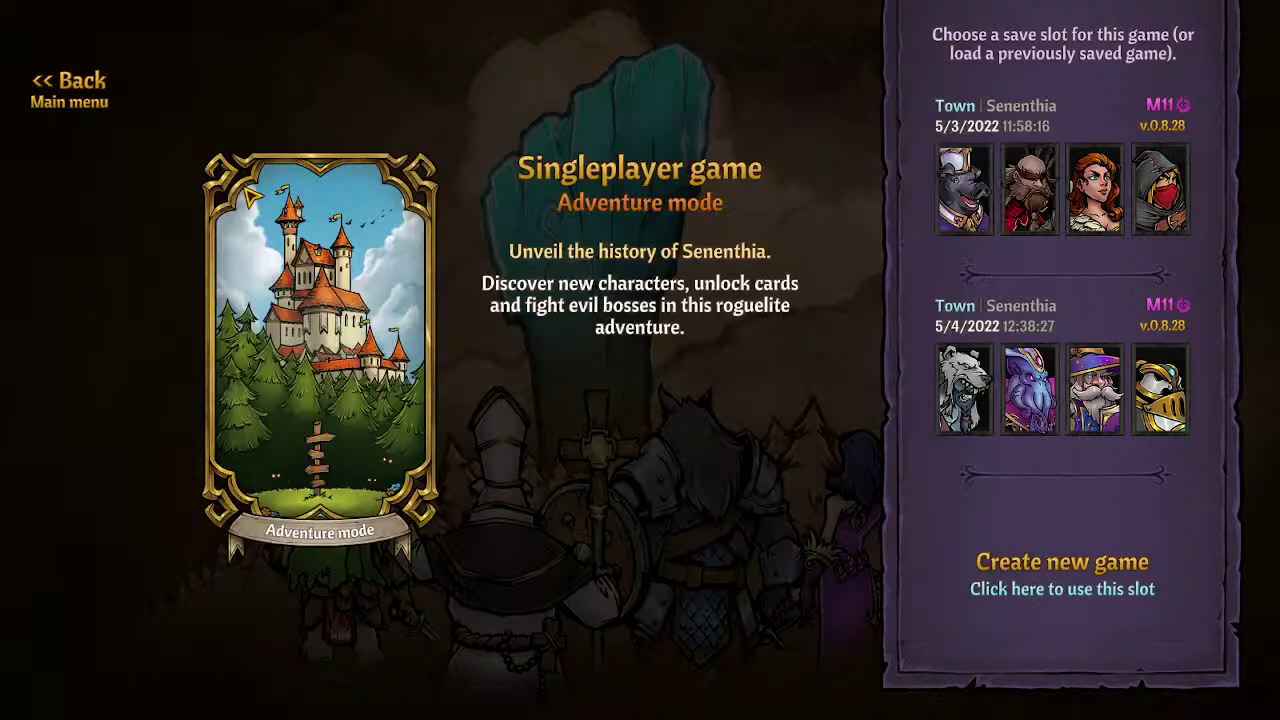
click(62, 84)
click(66, 465)
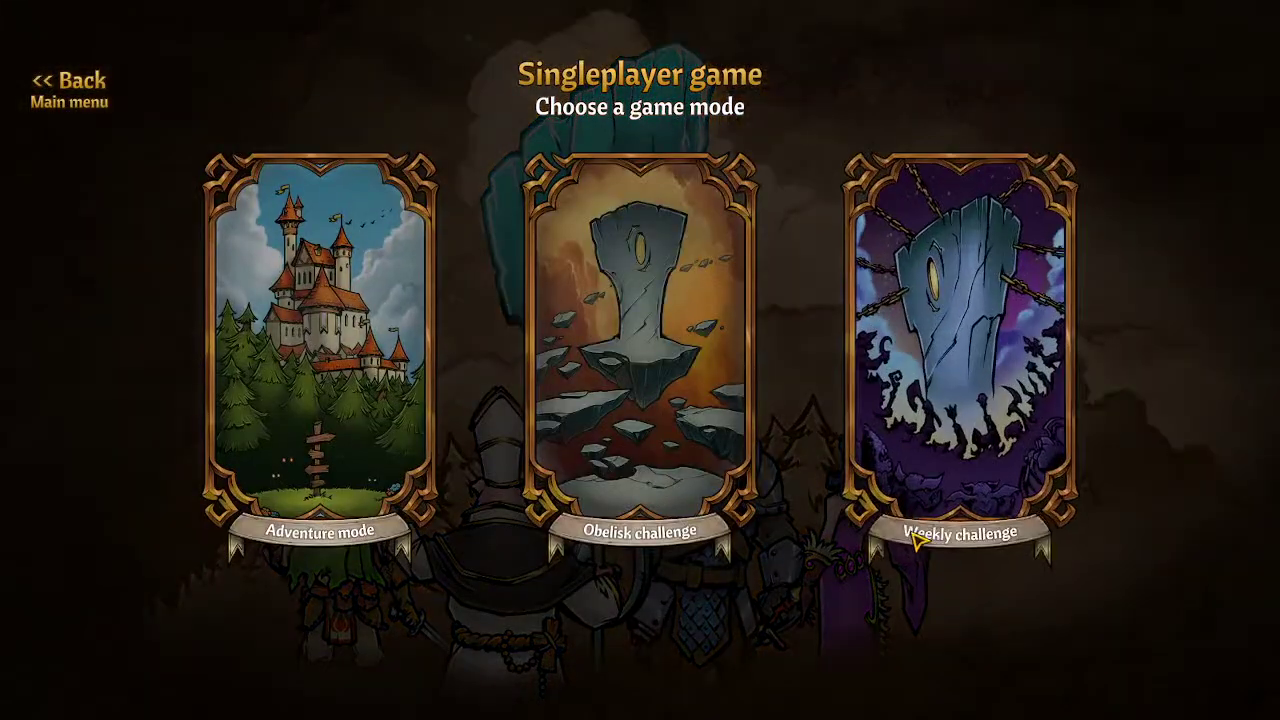
click(320, 420)
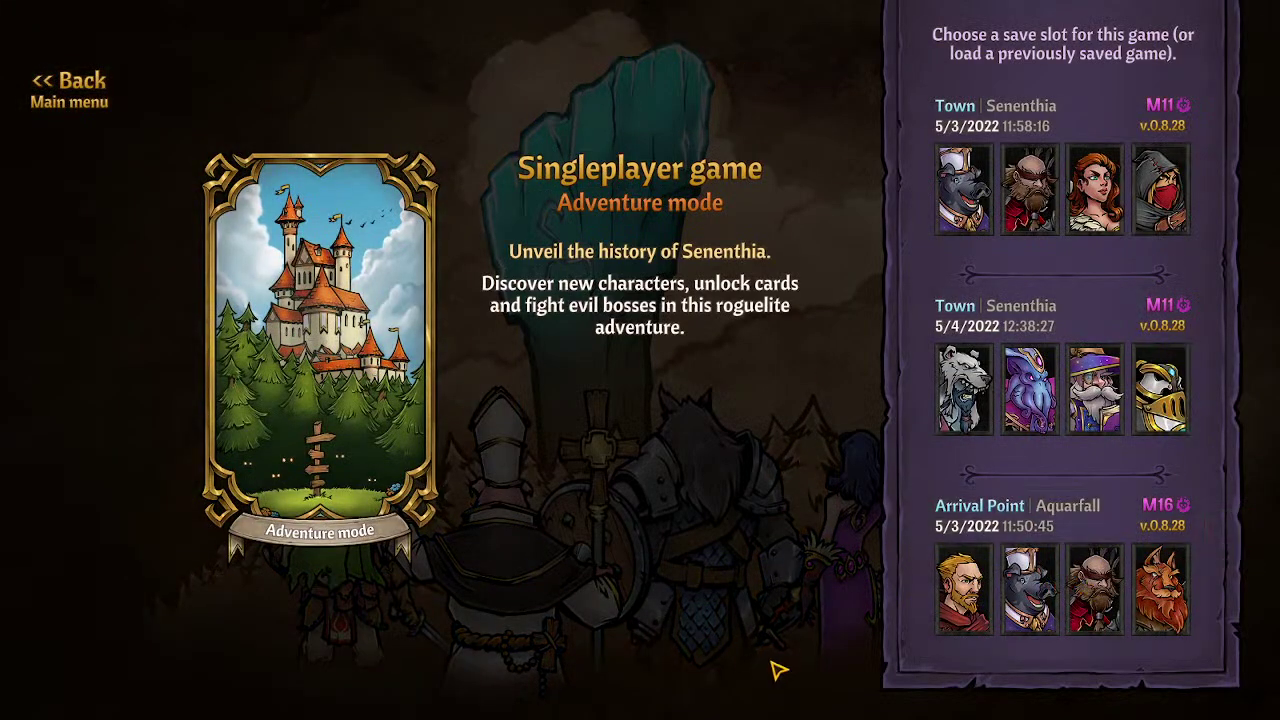
click(960, 545)
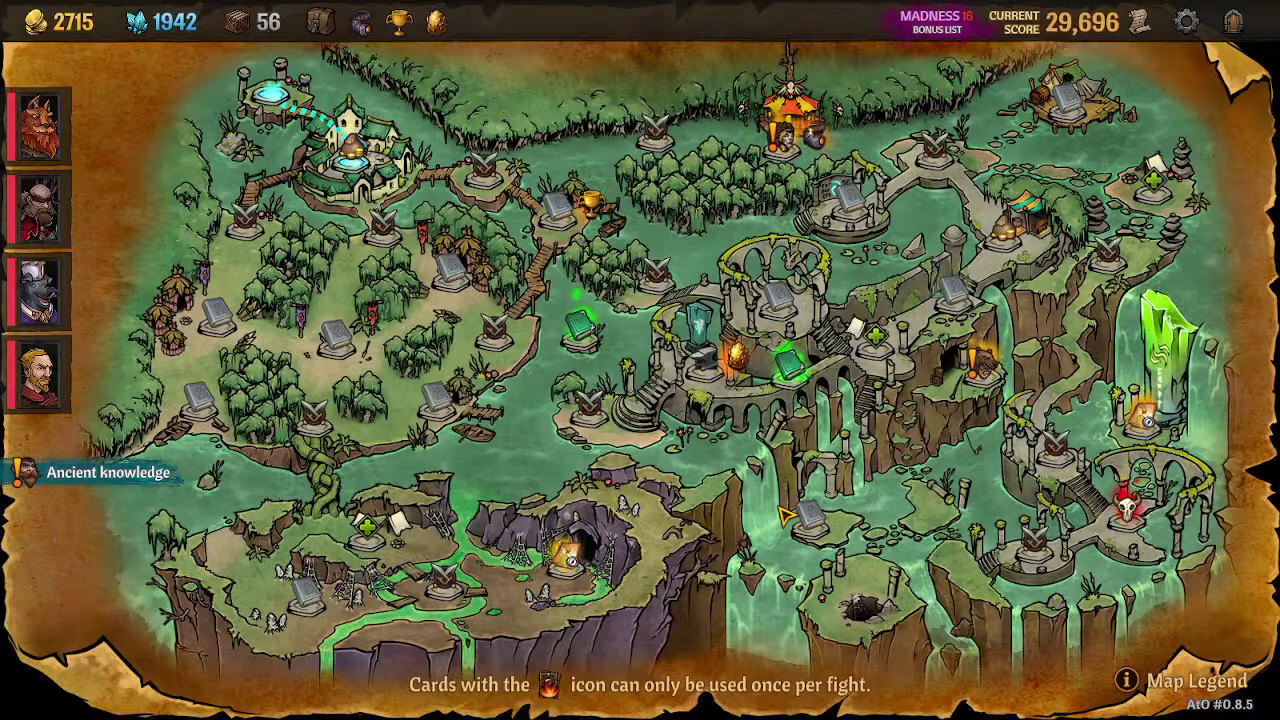
Step: Exit the run with its progress saved, then load the Aquarfall save again from Adventure mode
key(Escape)
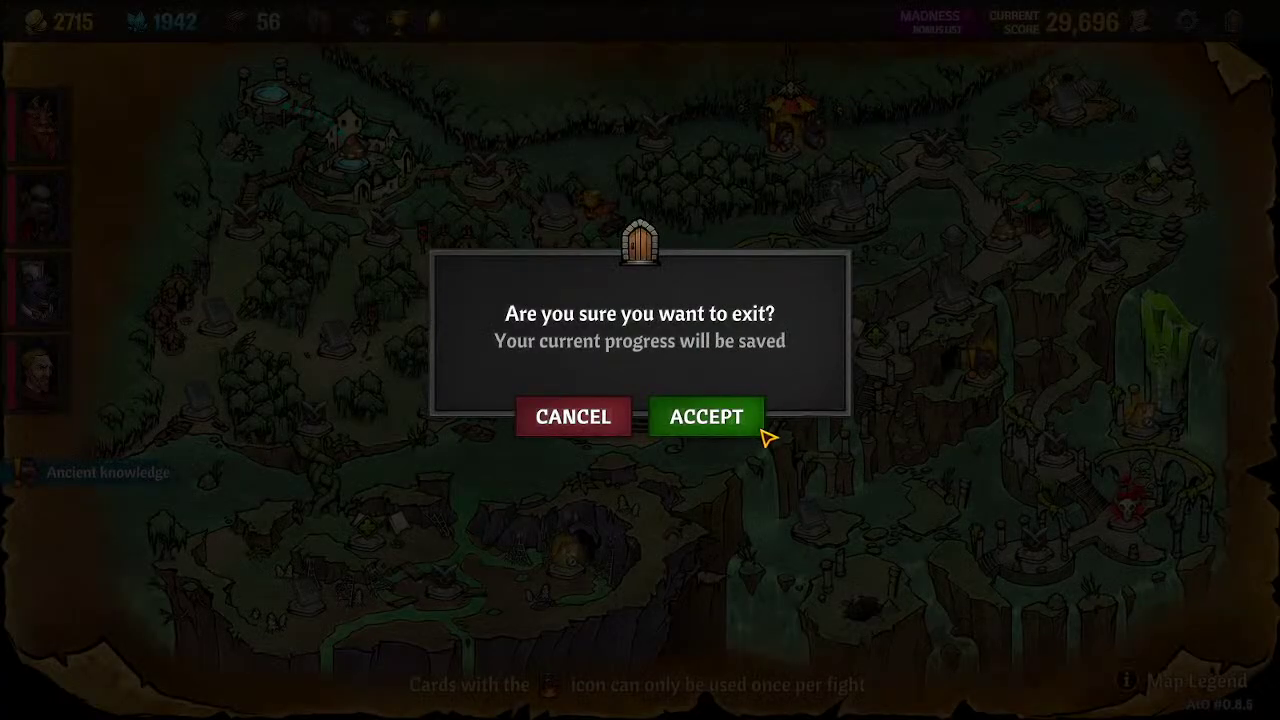
click(740, 428)
click(63, 451)
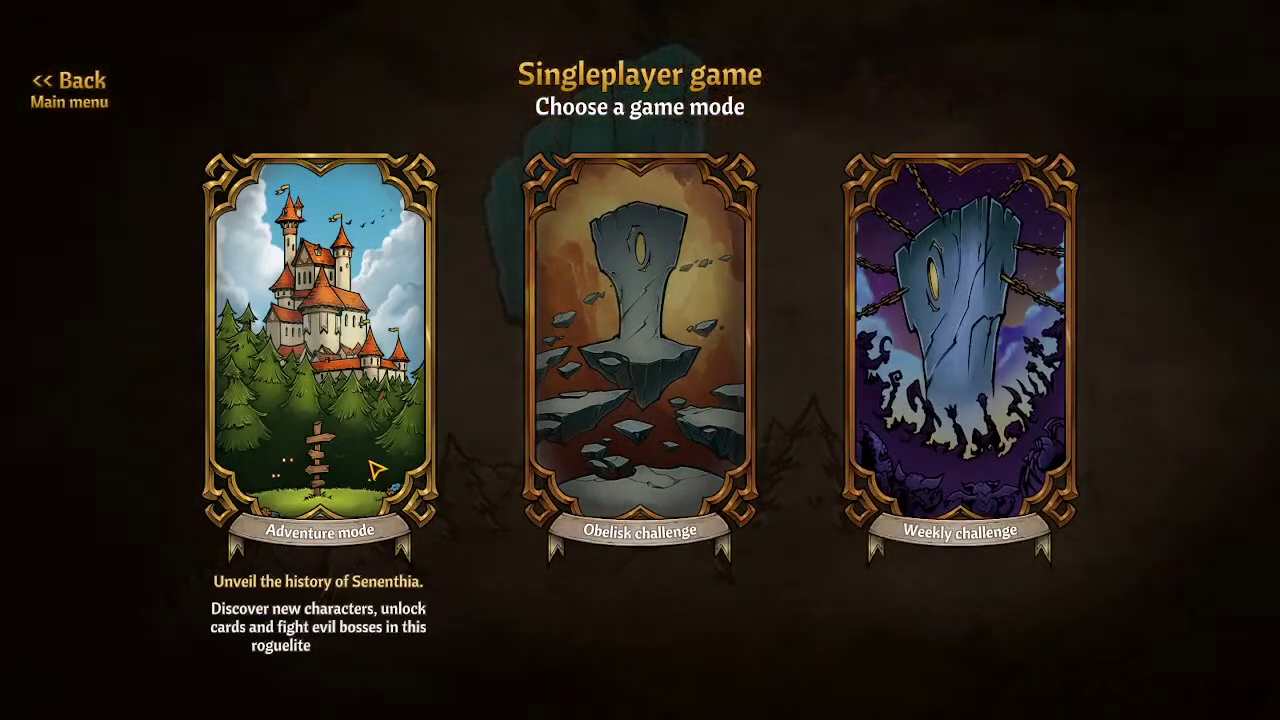
click(375, 468)
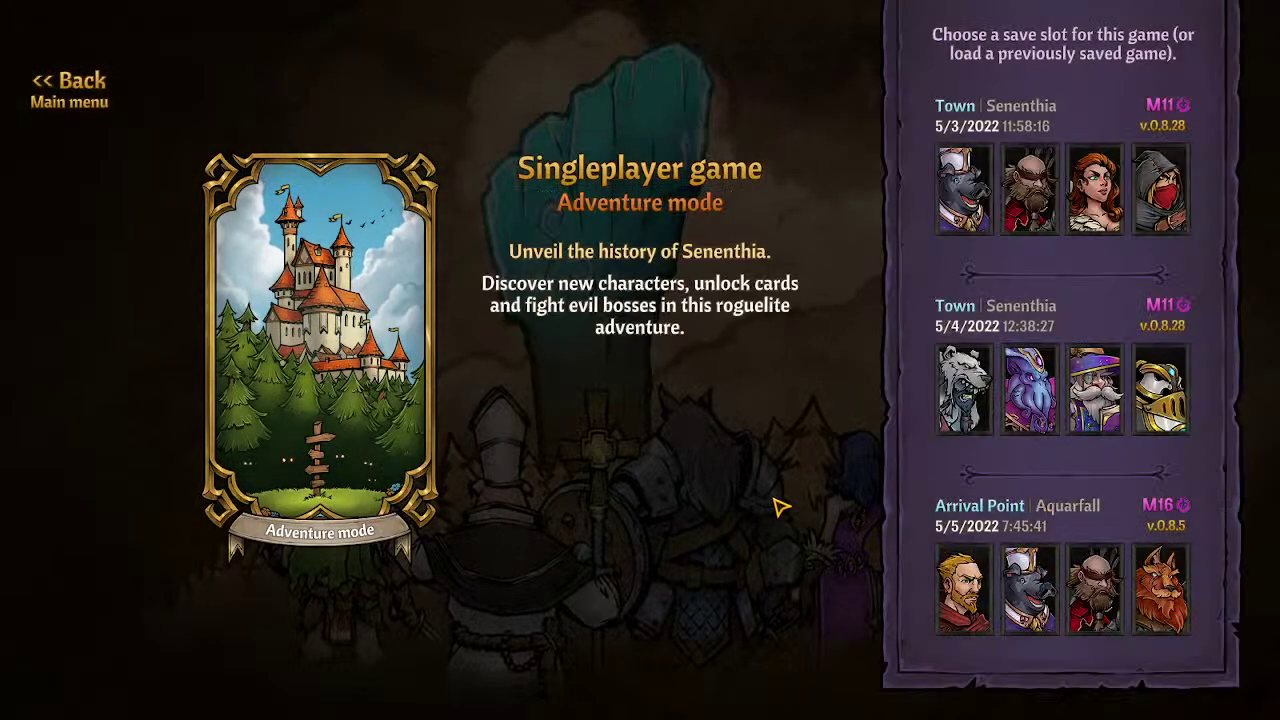
click(992, 532)
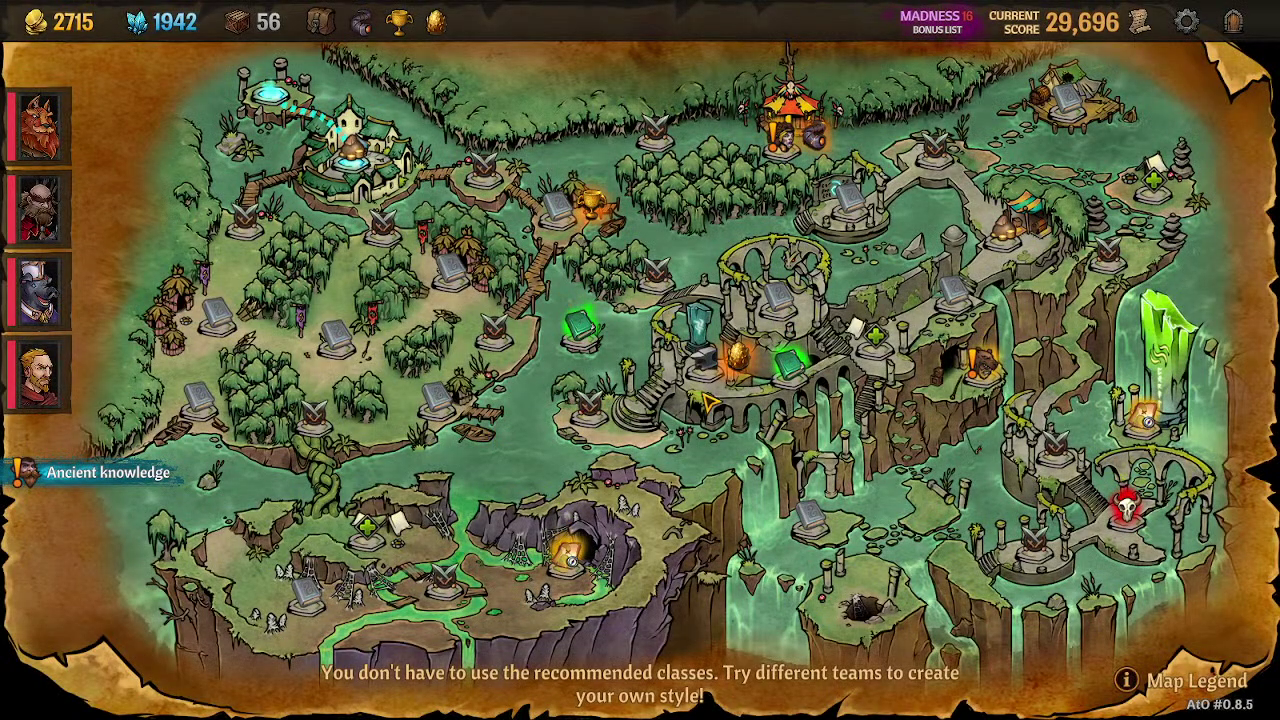
Step: Switch to the save folder in File Explorer, re-sort it by date modified with the newest files first, and select gamedata_2.ato
key(alt+Tab)
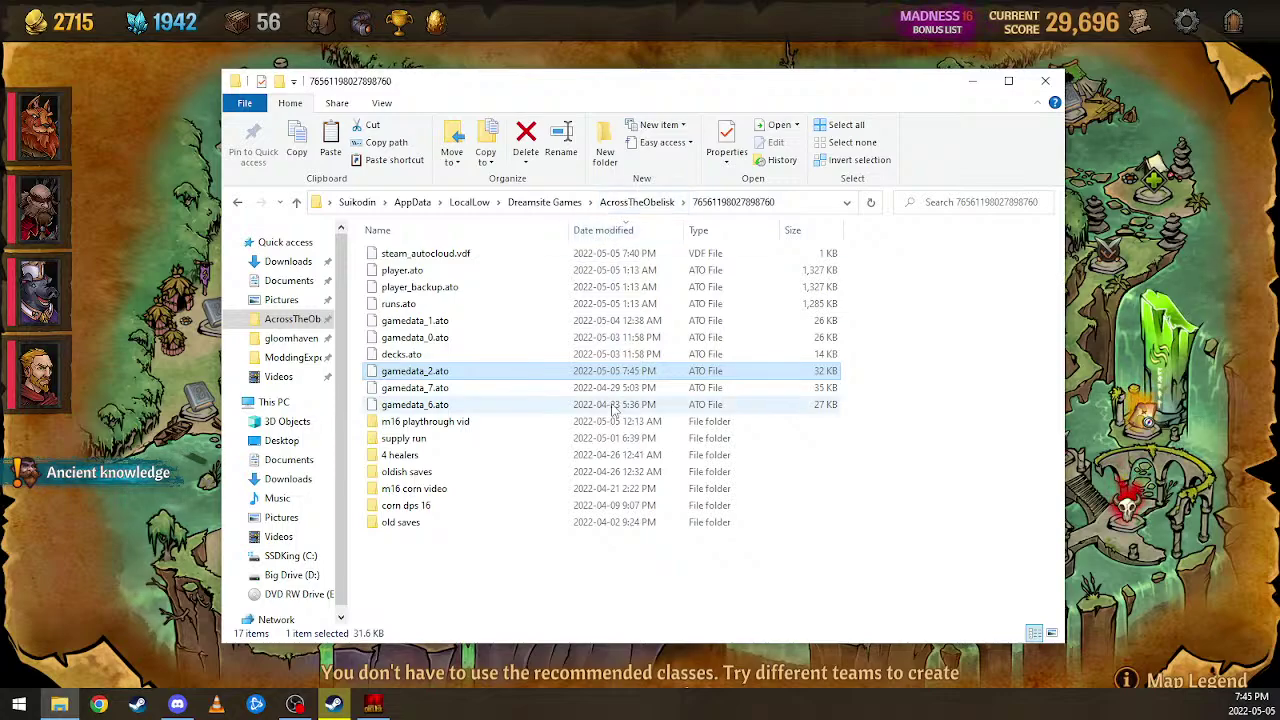
click(617, 230)
click(621, 230)
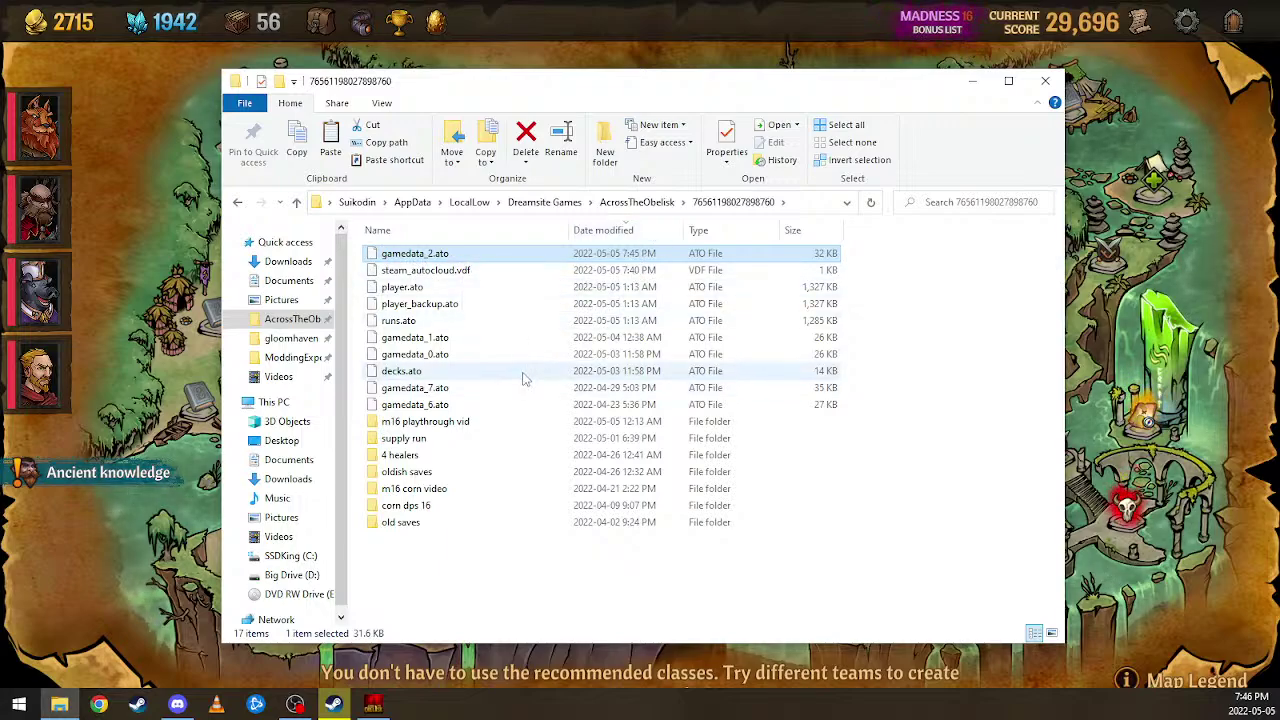
click(818, 472)
click(529, 260)
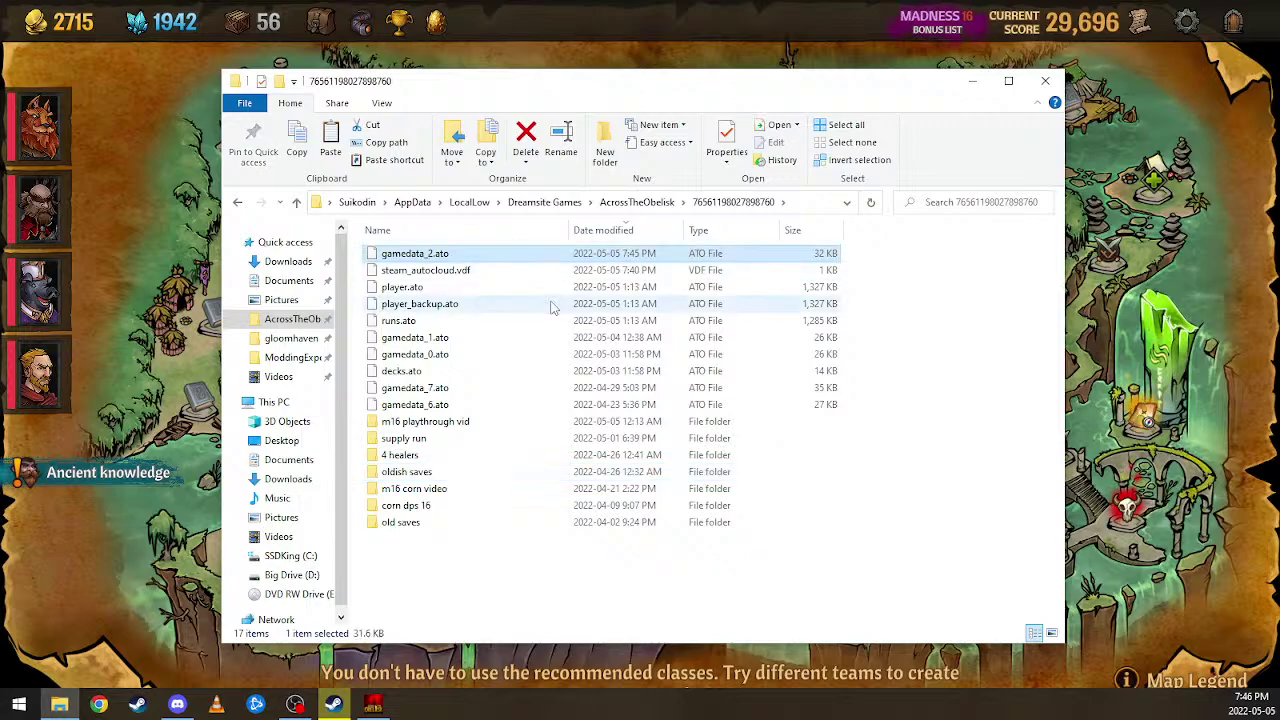
Step: Create a new folder named "la de da" in the save folder
right_click(546, 605)
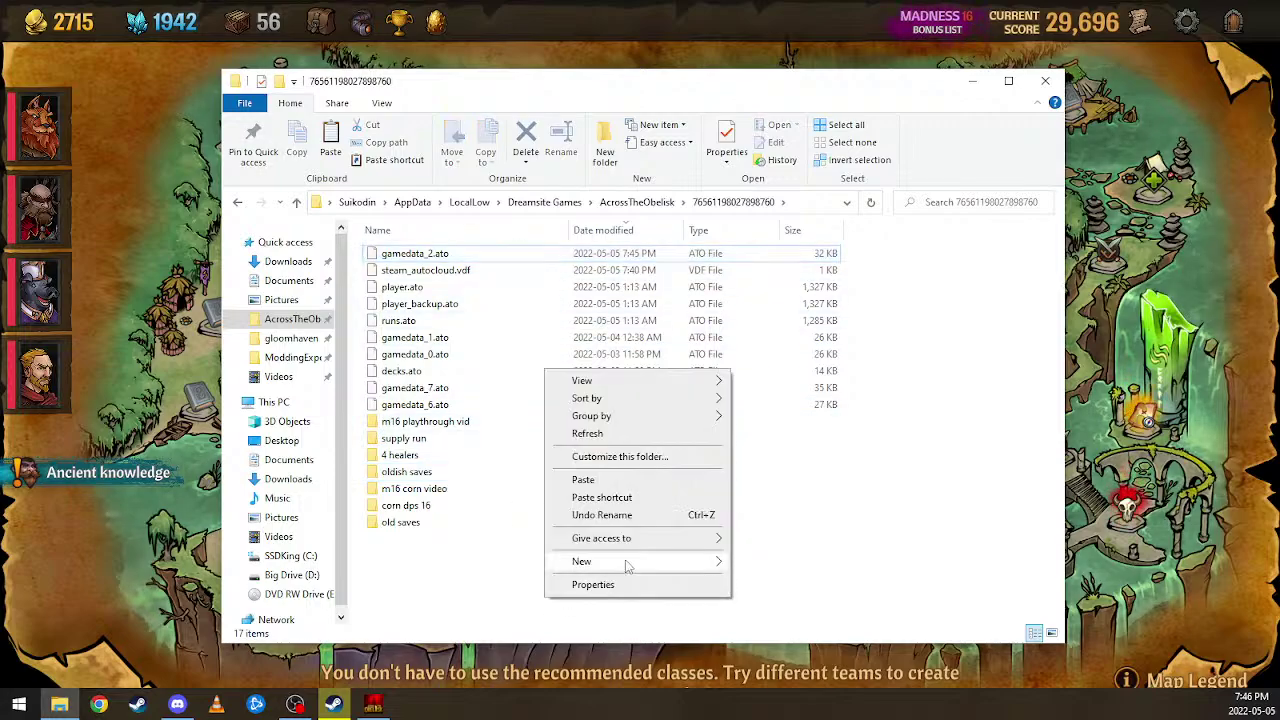
mouse_move(629, 561)
click(780, 358)
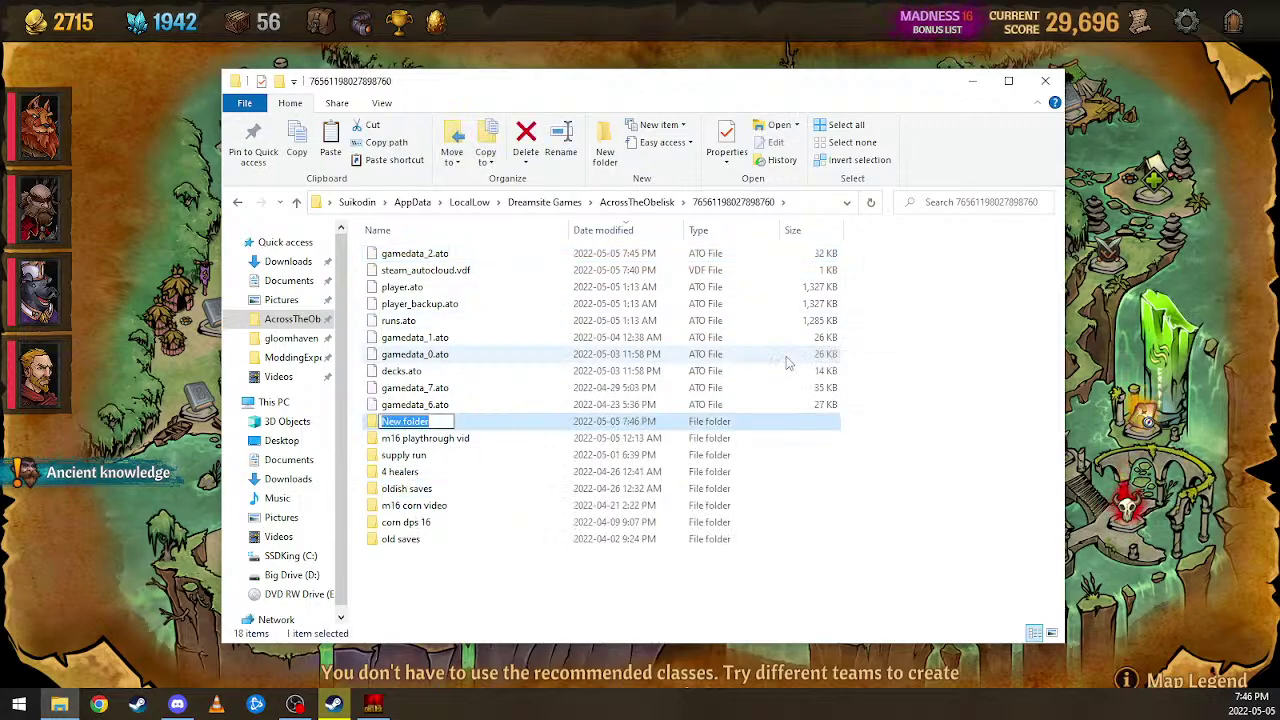
text(la d)
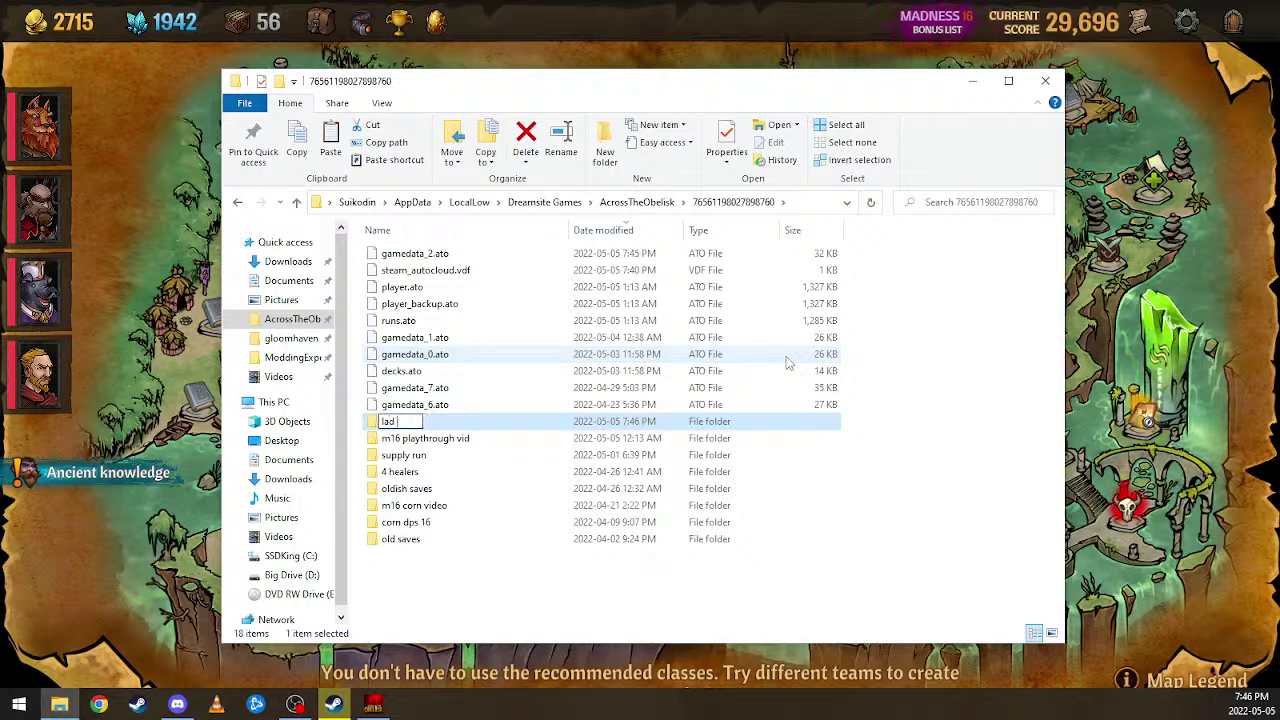
text(e da)
key(Return)
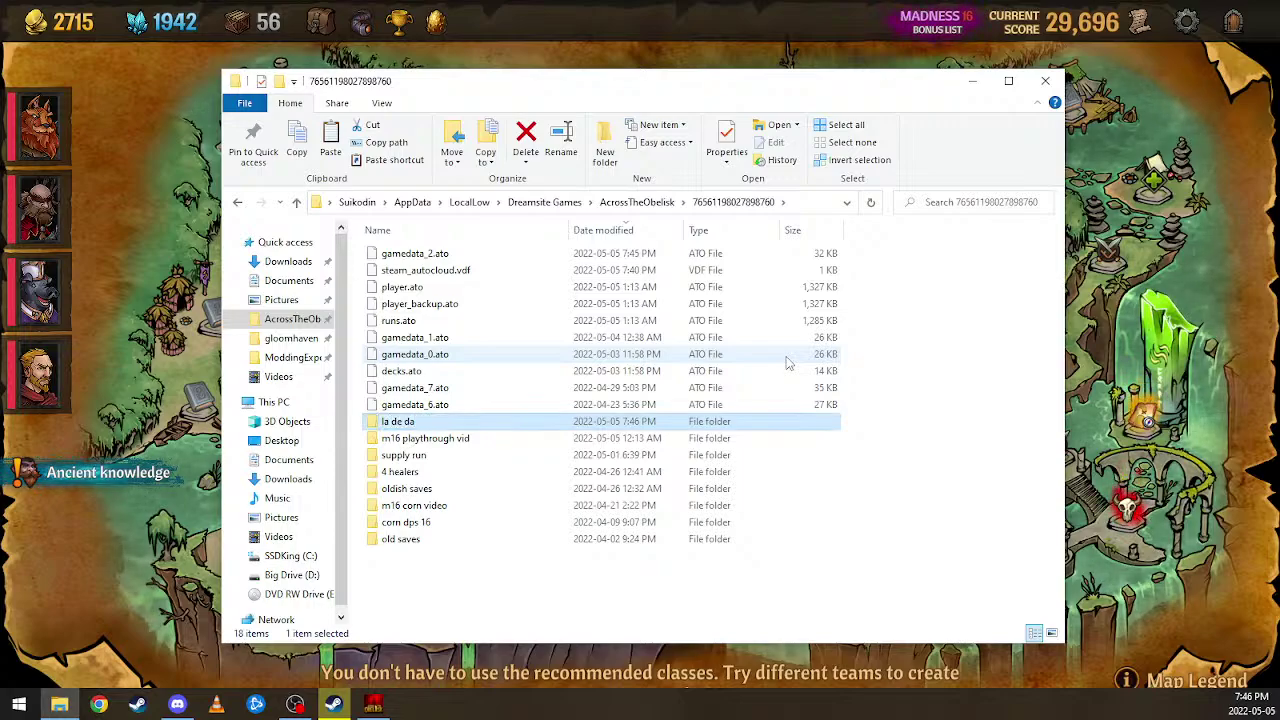
Step: Paste the copied gamedata_2.ato into the "la de da" folder and rename the copy "gamedata_2 video guide.ato"
double_click(421, 423)
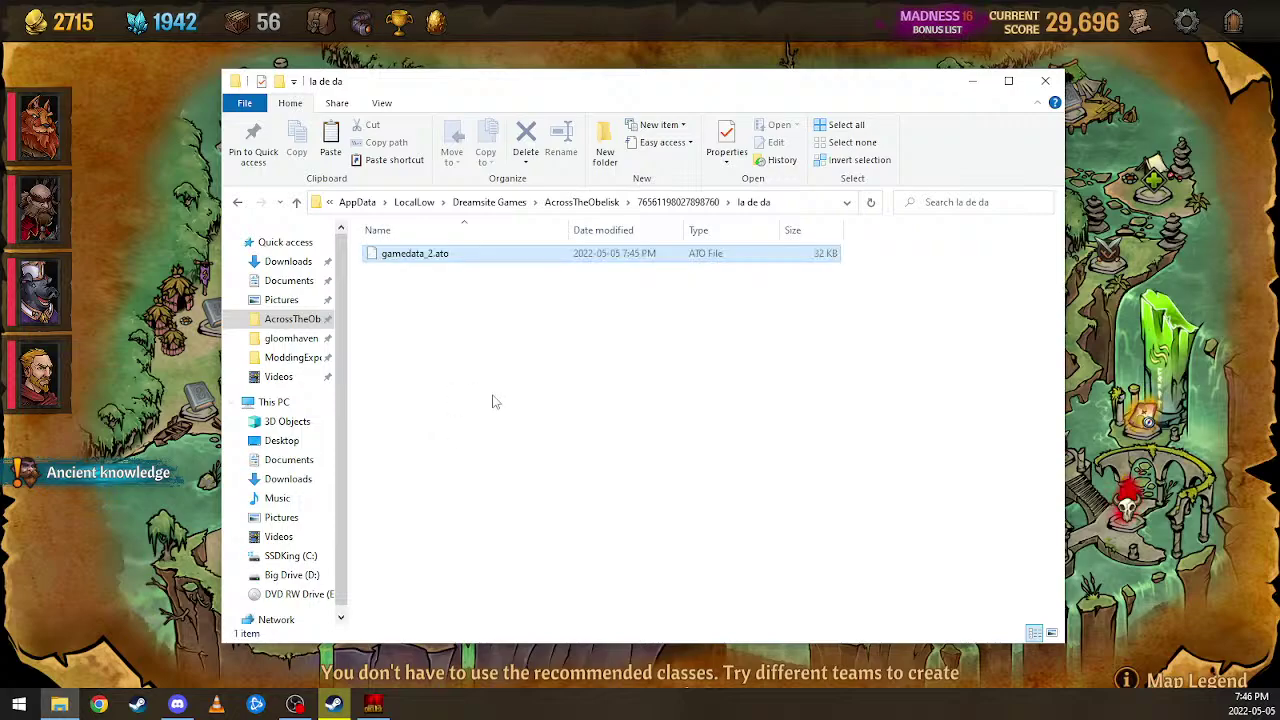
key(ctrl+v)
key(F2)
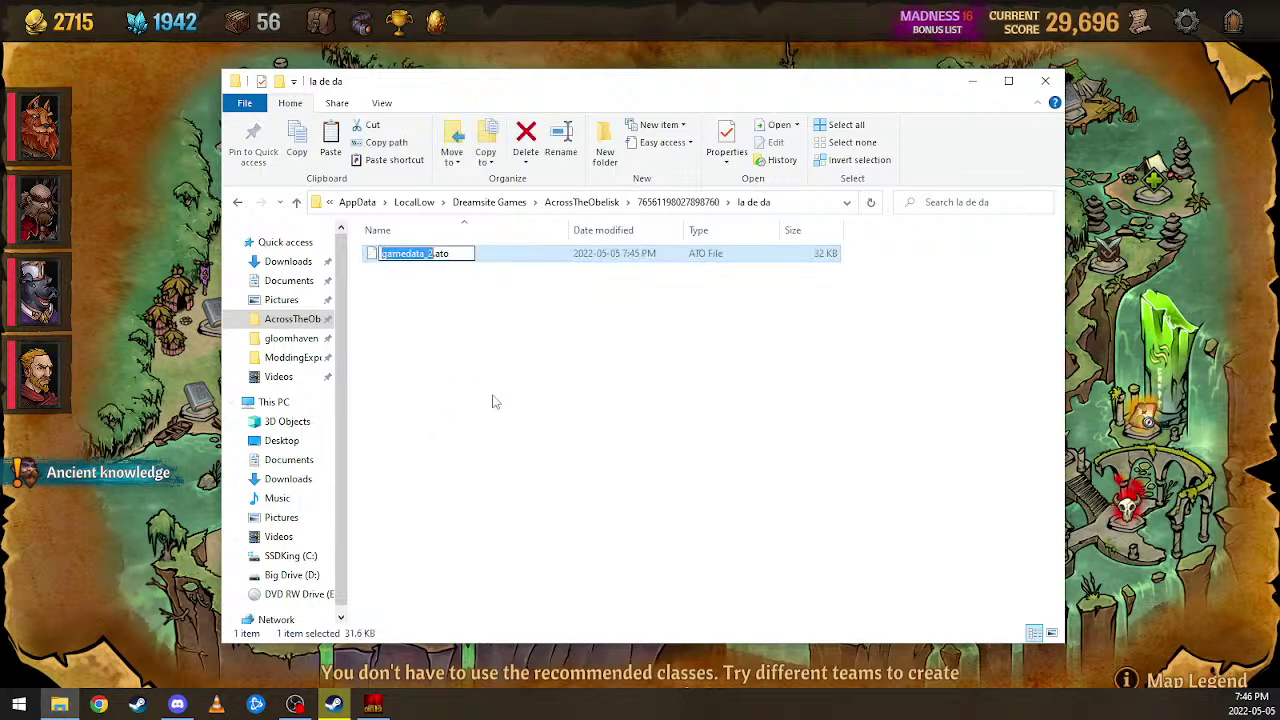
key(End)
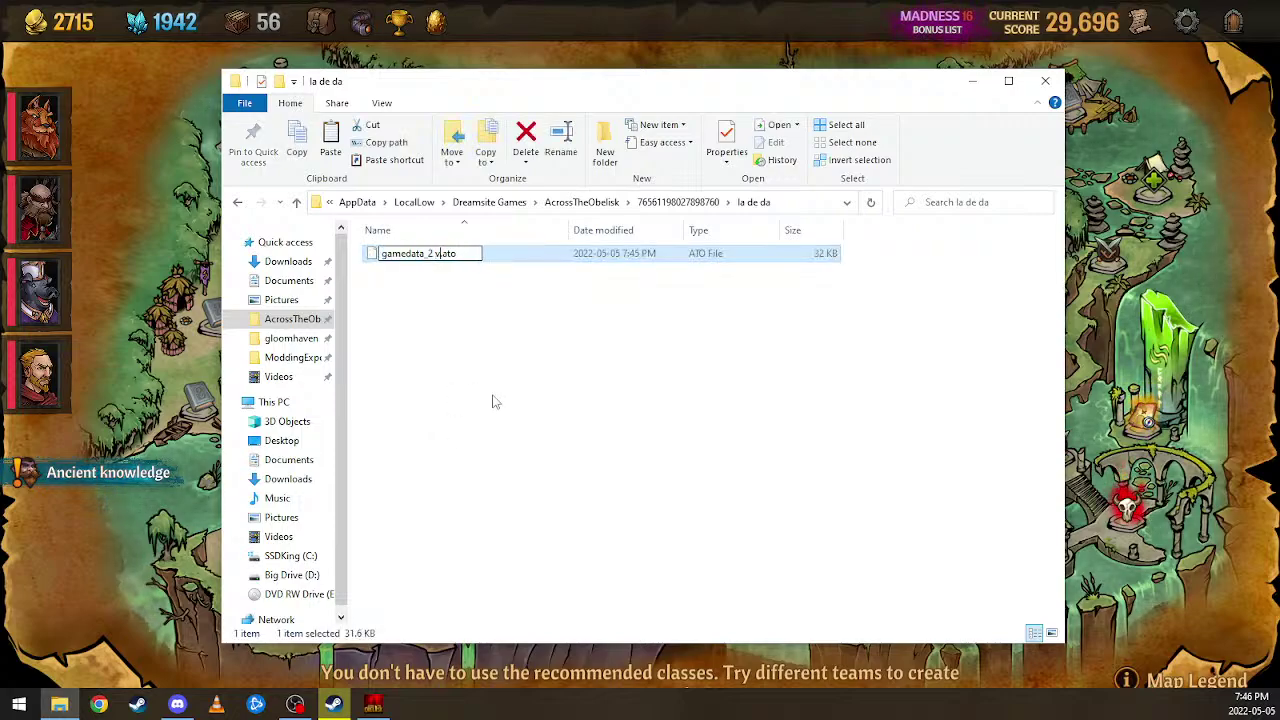
text(video guide)
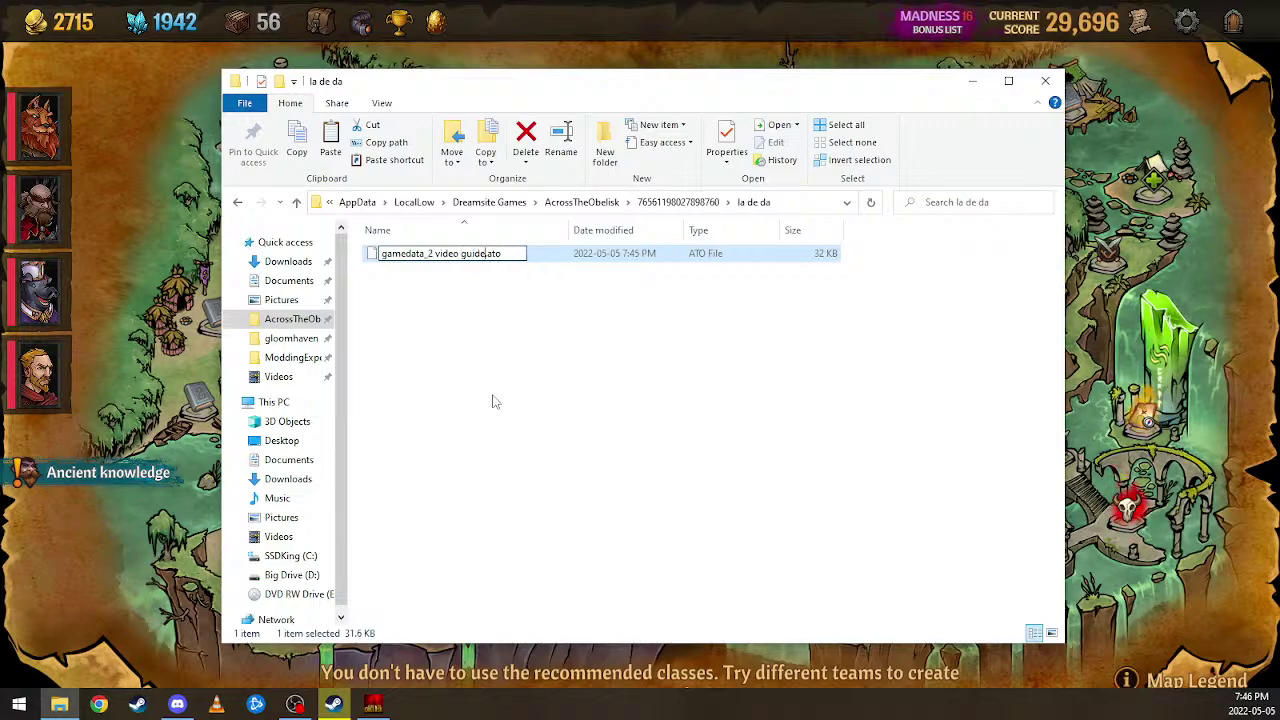
key(Return)
click(538, 406)
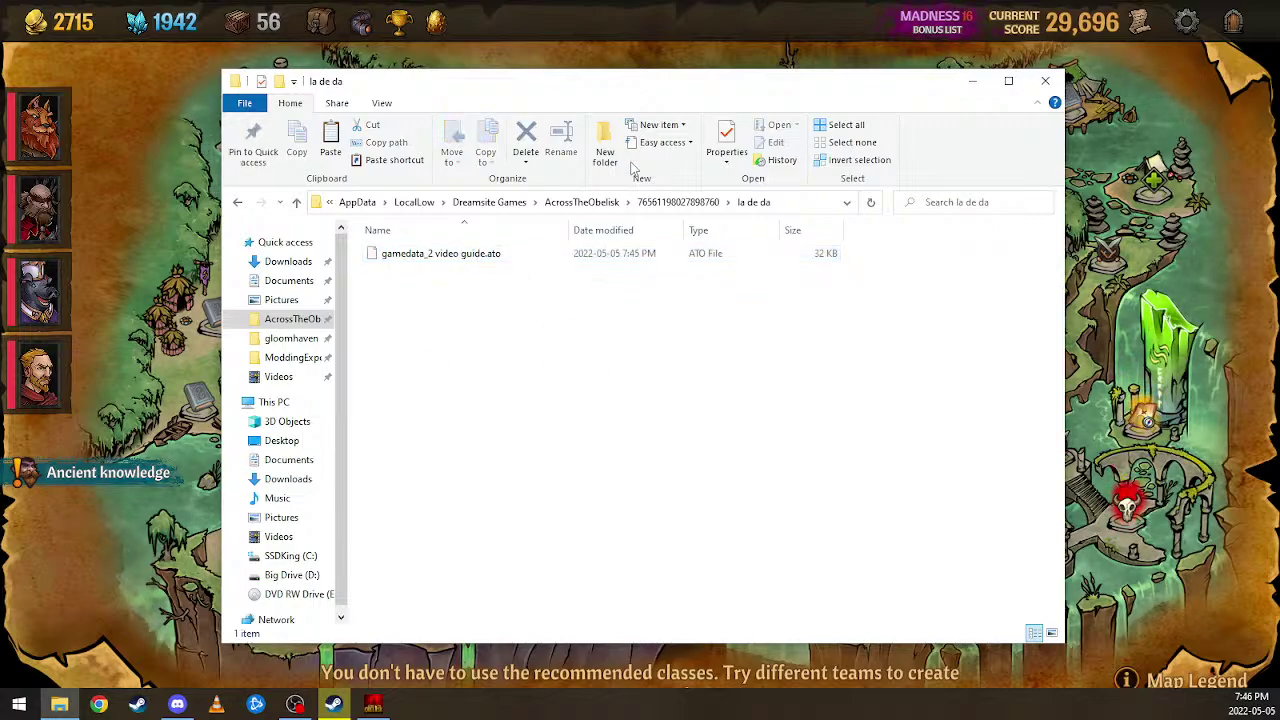
Step: Check the renamed backup file inside the "la de da" folder, starting from and returning to the main save folder
click(677, 202)
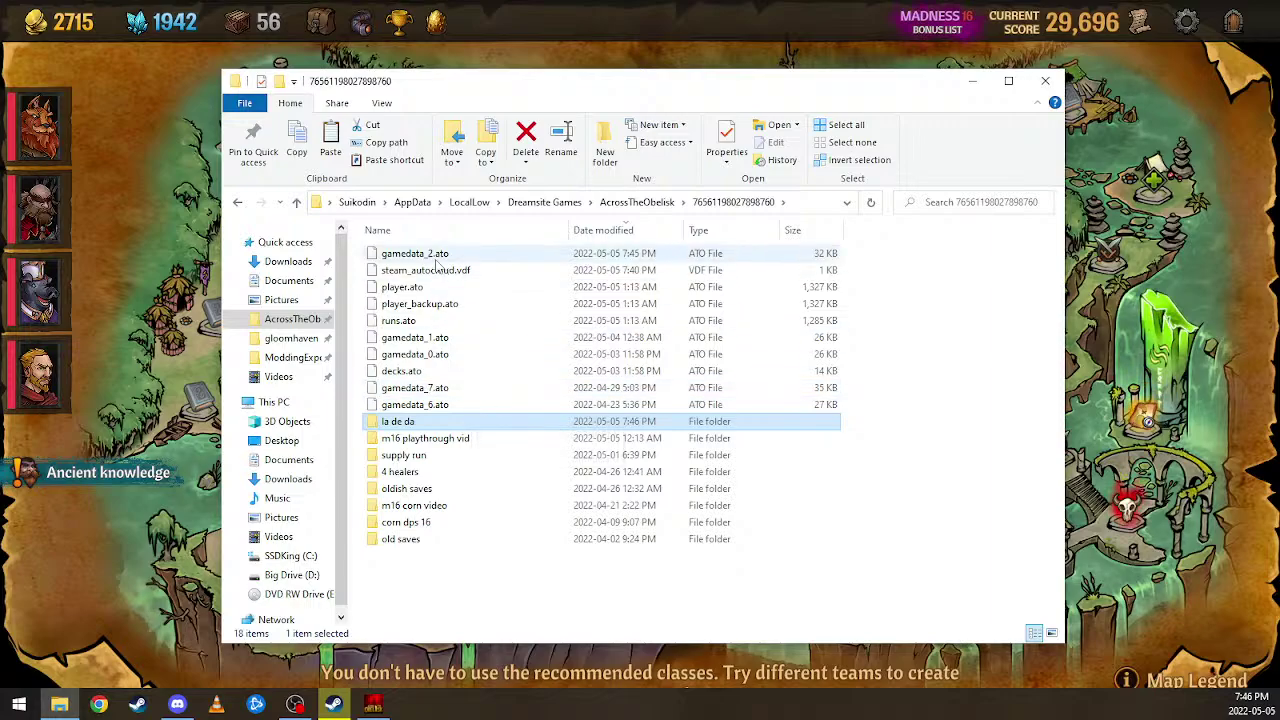
double_click(438, 423)
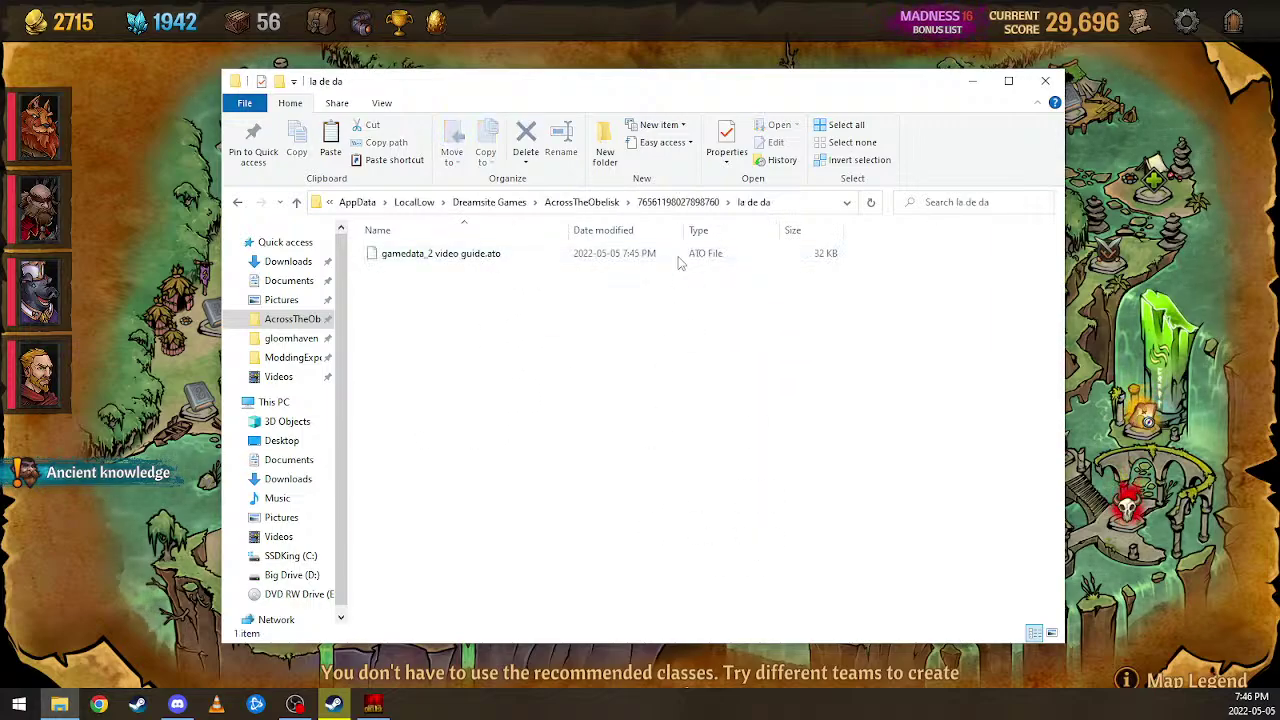
click(684, 203)
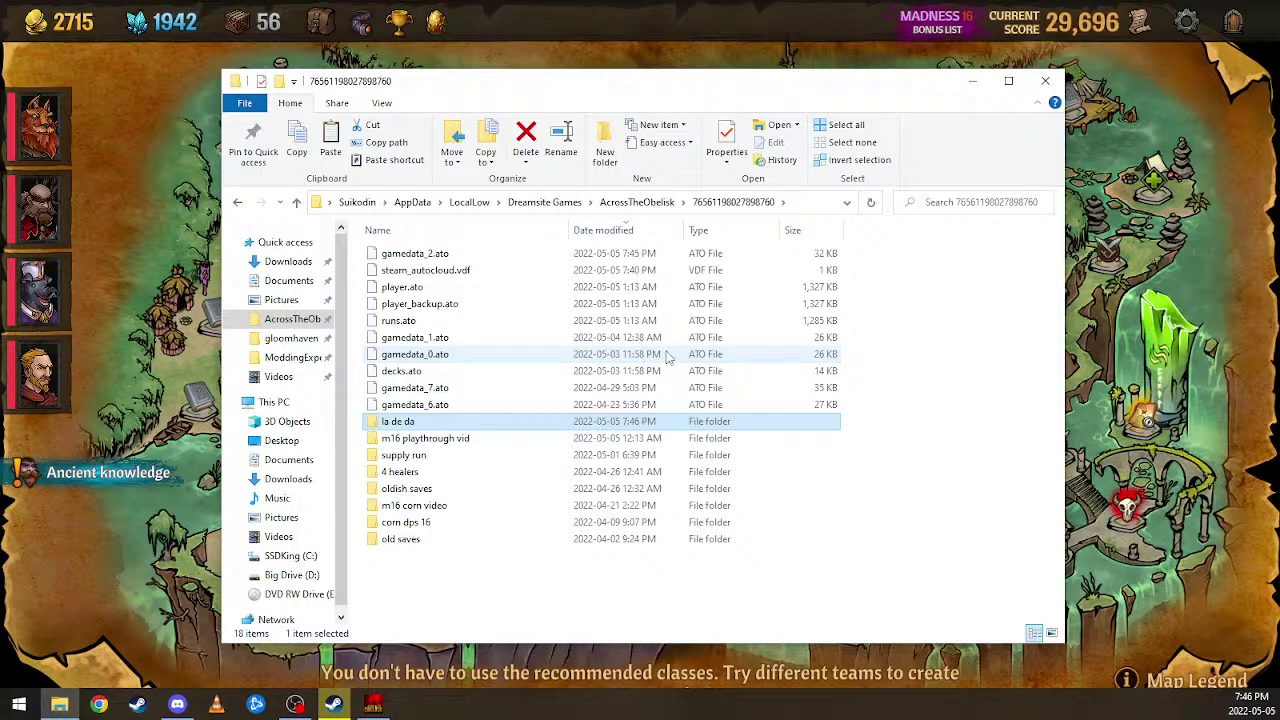
Step: Switch to the game, exit the run with its progress saved, and delete the third Adventure mode save slot
key(alt+Tab)
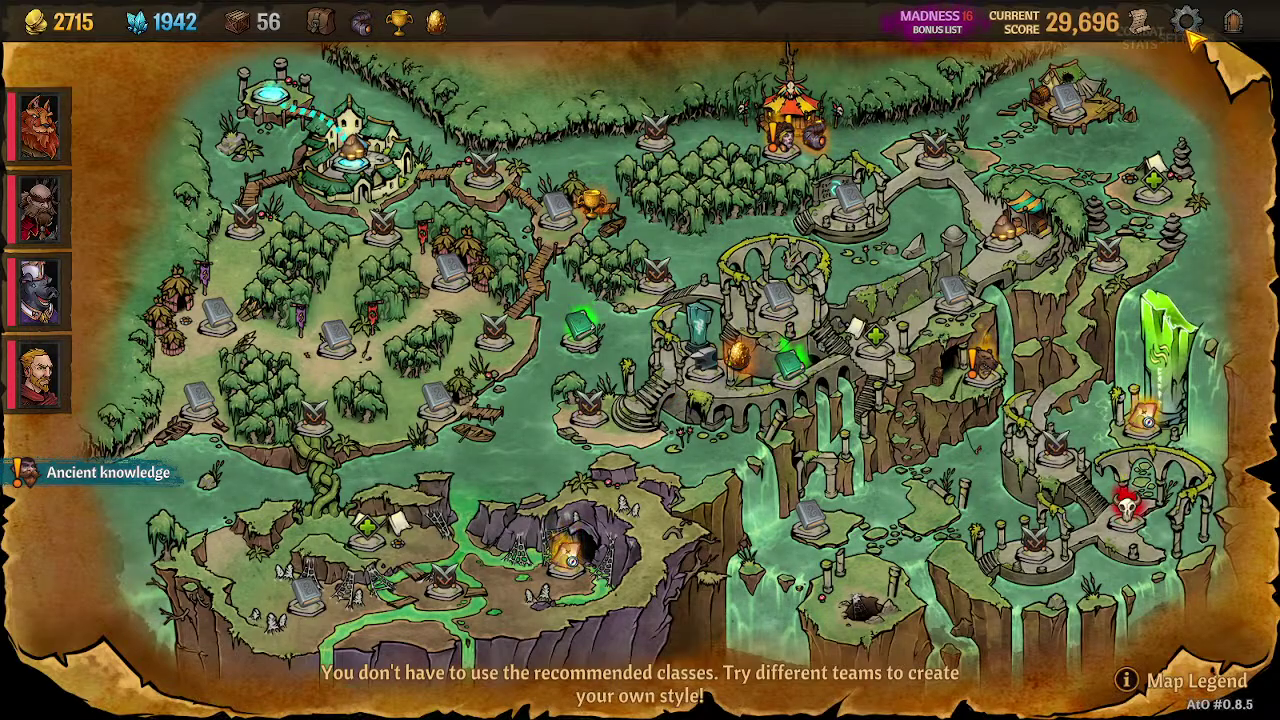
click(1233, 20)
click(734, 414)
click(134, 463)
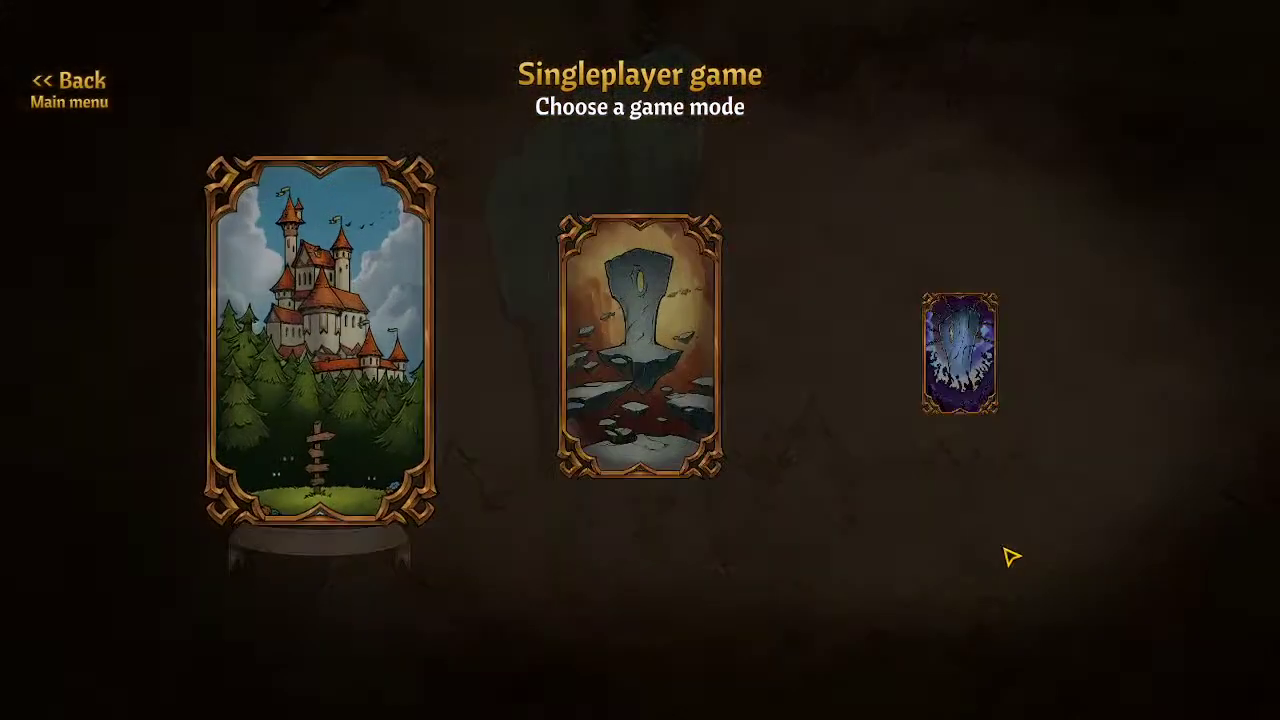
click(1227, 528)
click(750, 418)
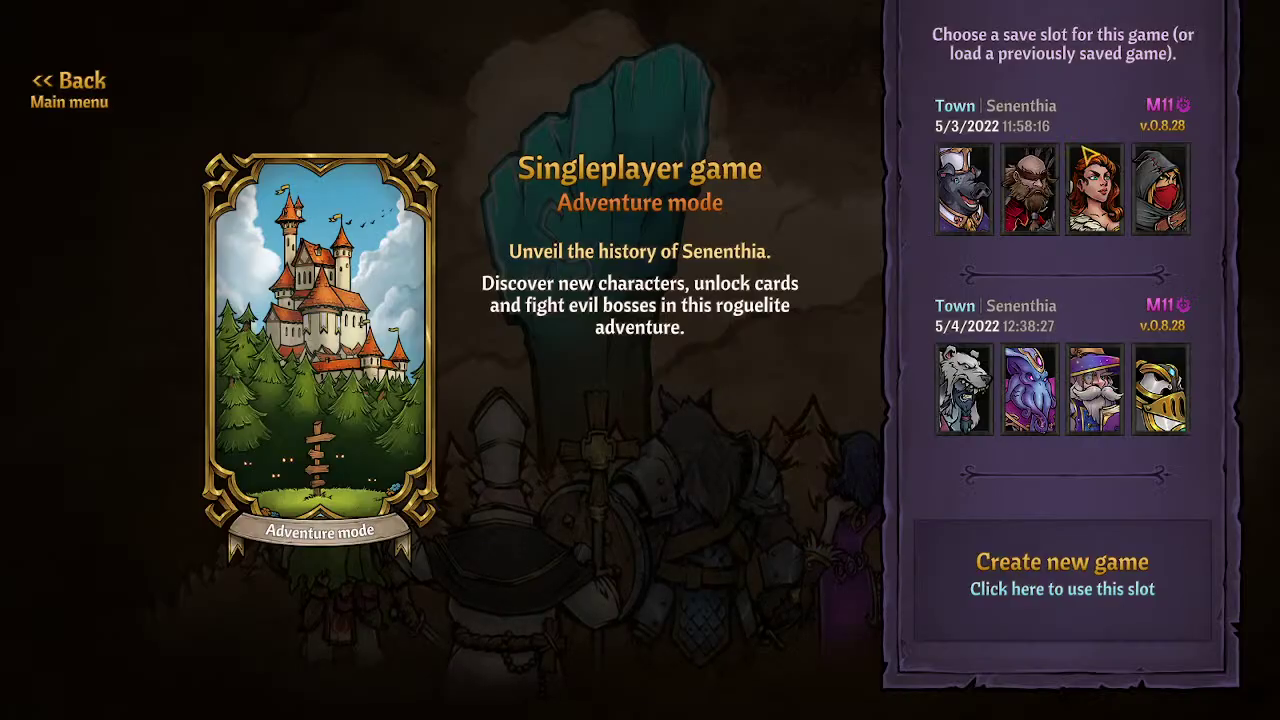
Step: Switch to File Explorer and copy "gamedata_2 loot twins.ato" from the "m16 playthrough vid" folder into the main save folder
key(alt+Tab)
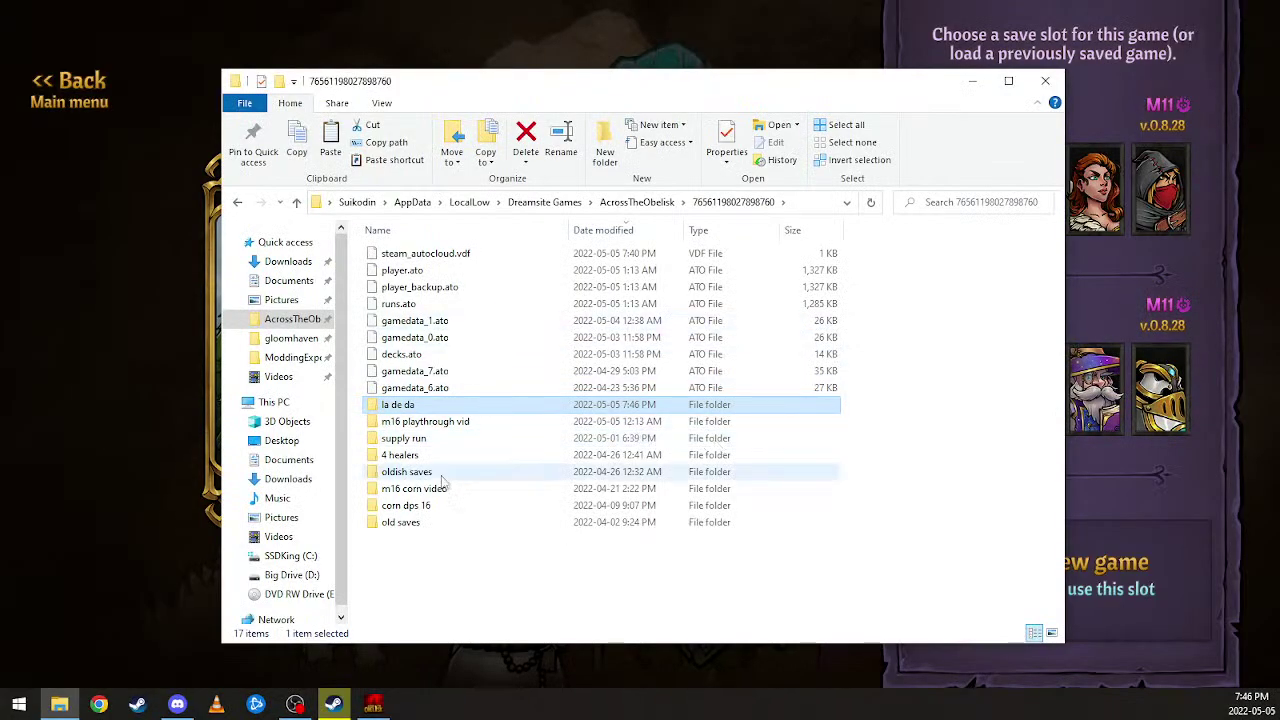
double_click(445, 422)
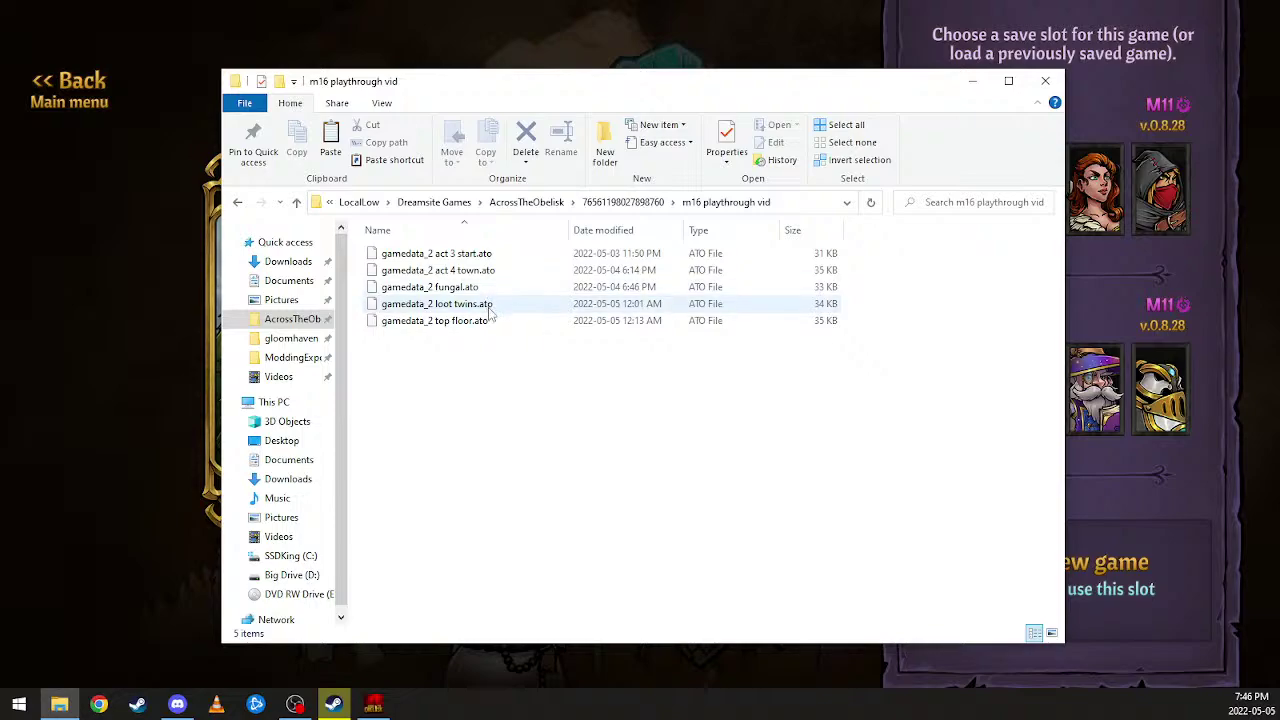
click(490, 314)
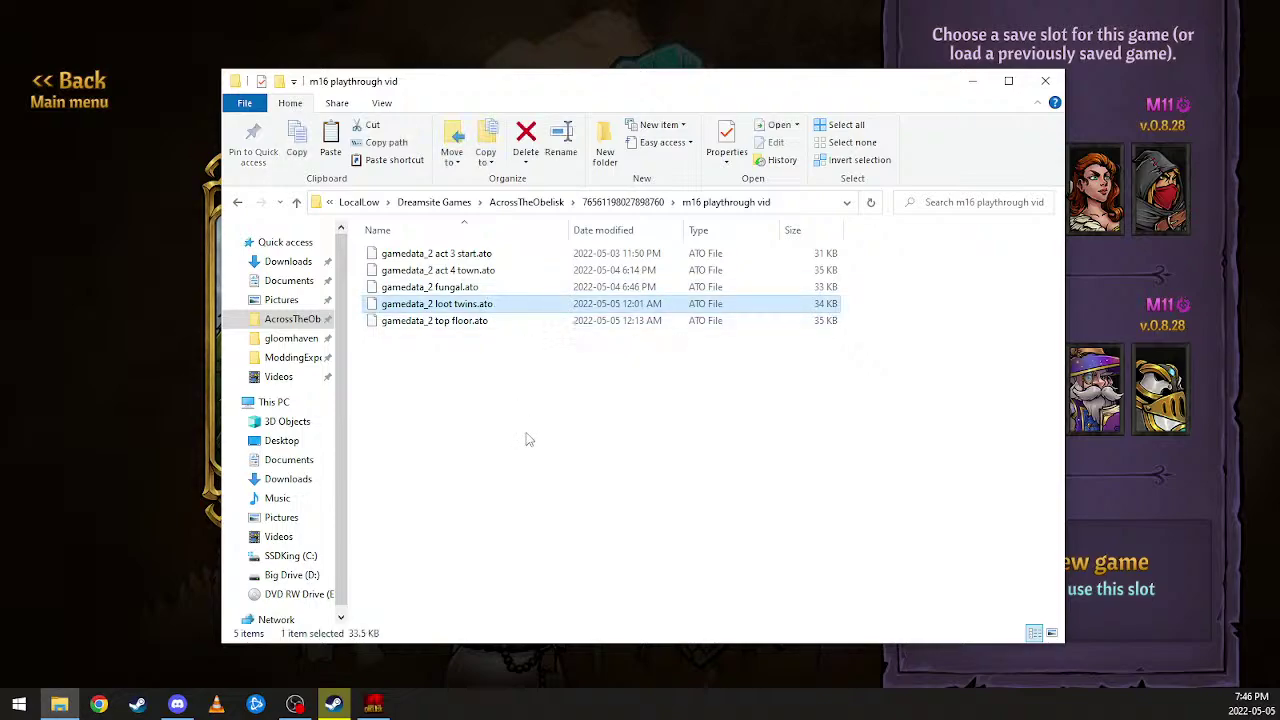
click(622, 202)
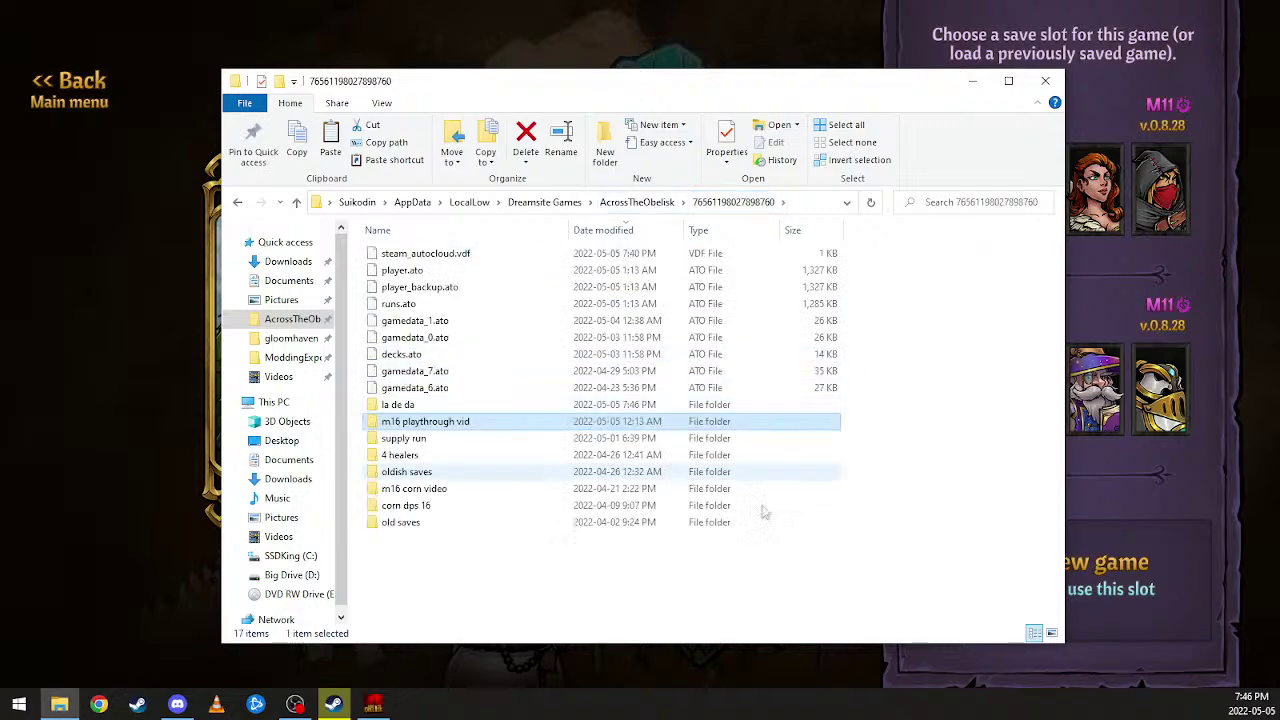
key(ctrl+v)
Step: Rename the pasted "gamedata_2 loot twins.ato" in the save folder to gamedata_2.ato
key(F2)
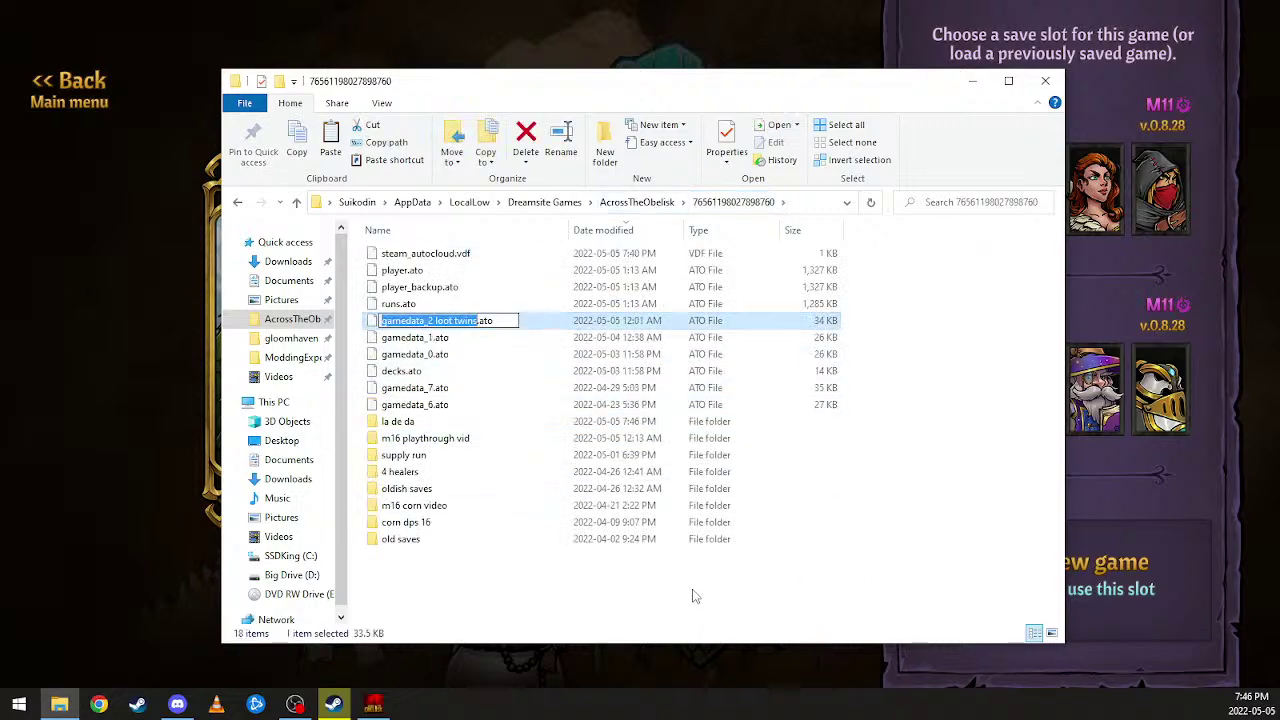
key(Right)
key(BackSpace)
key(BackSpace)
key(BackSpace)
key(BackSpace)
key(BackSpace)
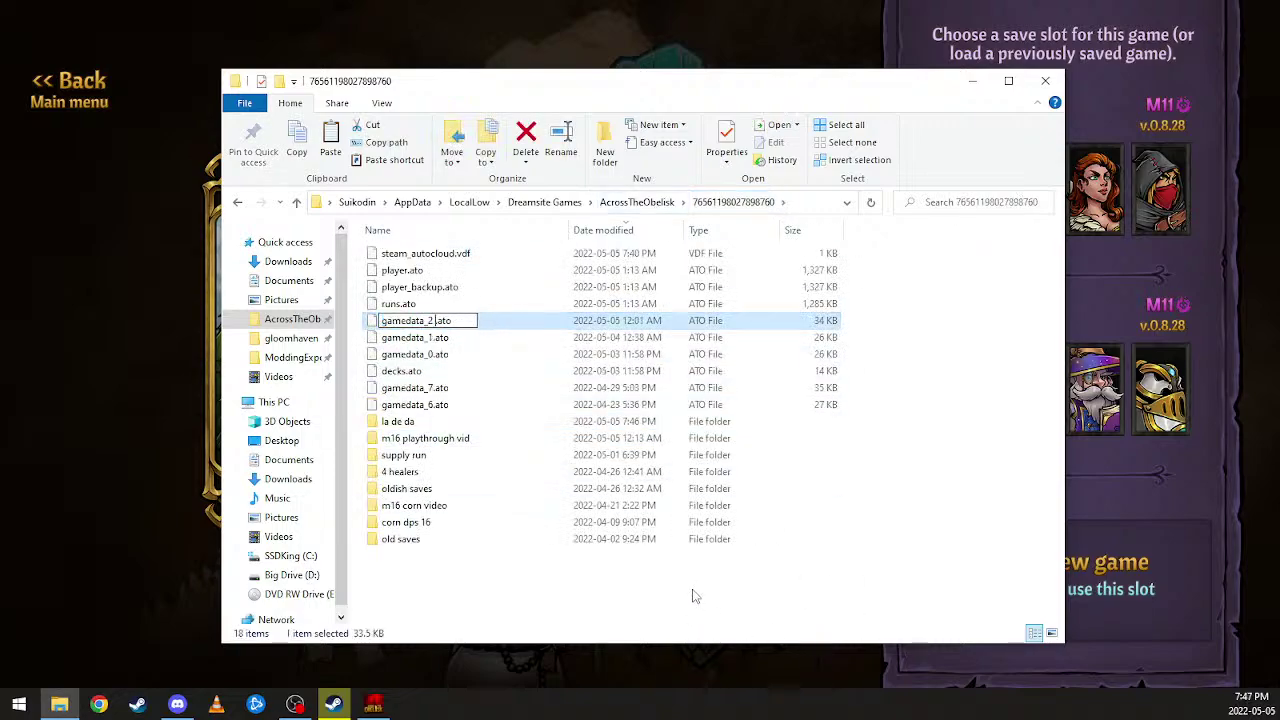
key(Return)
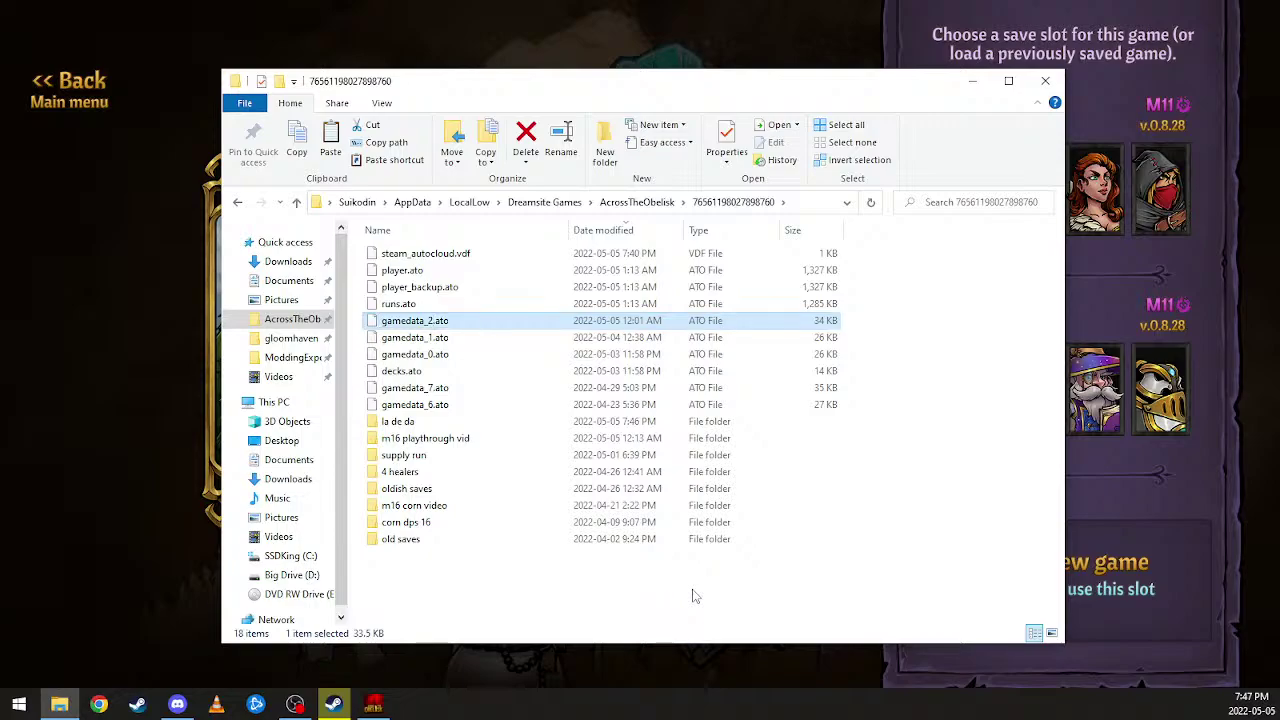
Step: Switch to the game and refresh the save slots by going back to the main menu and reopening Adventure mode
click(135, 396)
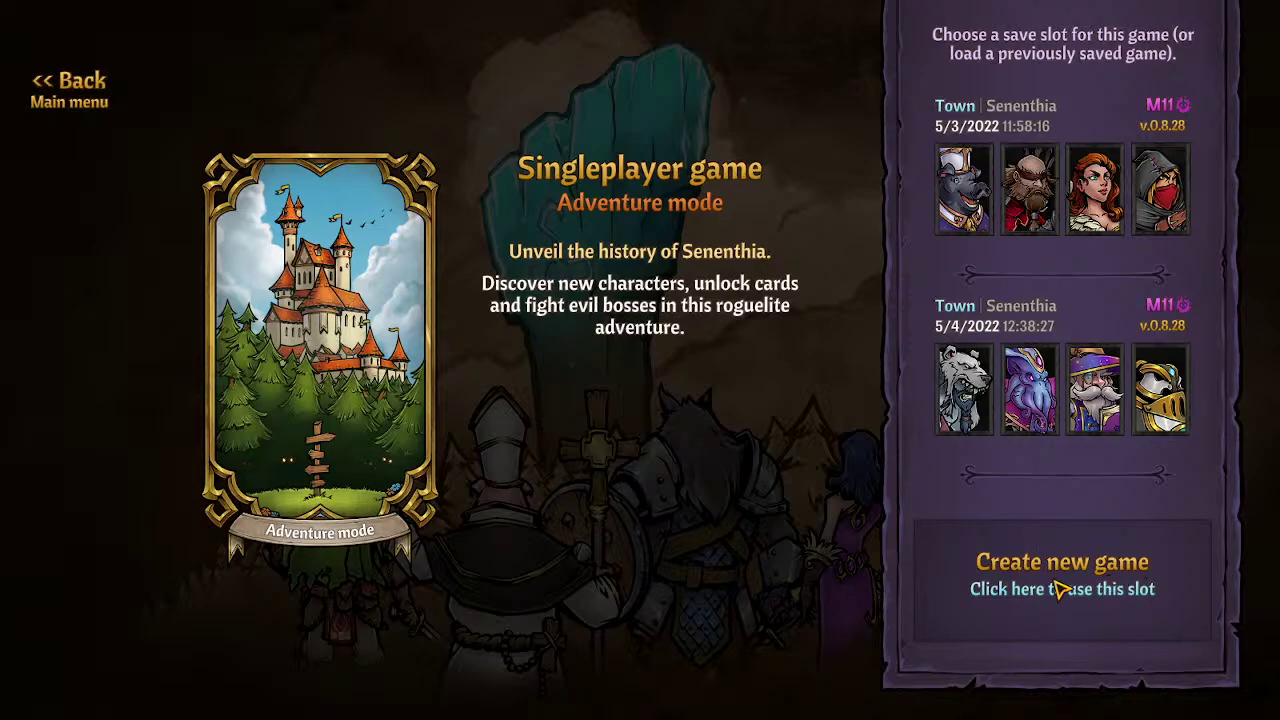
click(72, 82)
click(55, 437)
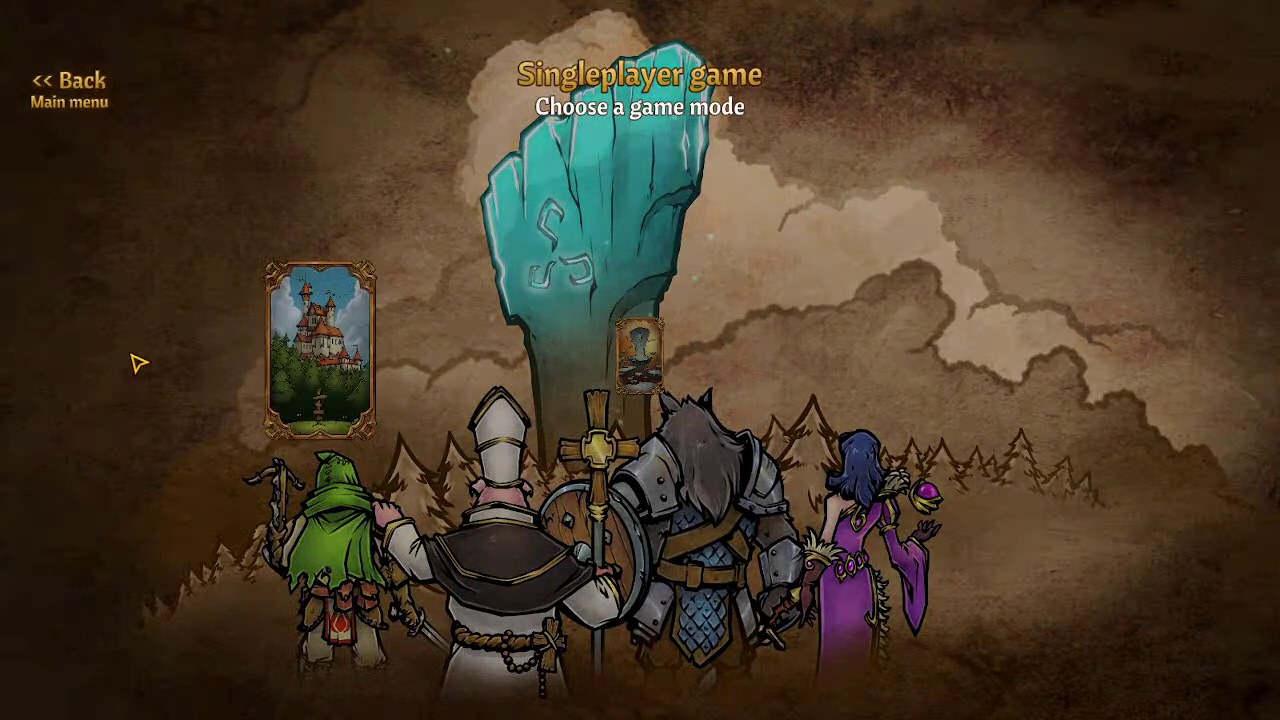
click(318, 362)
mouse_move(1072, 508)
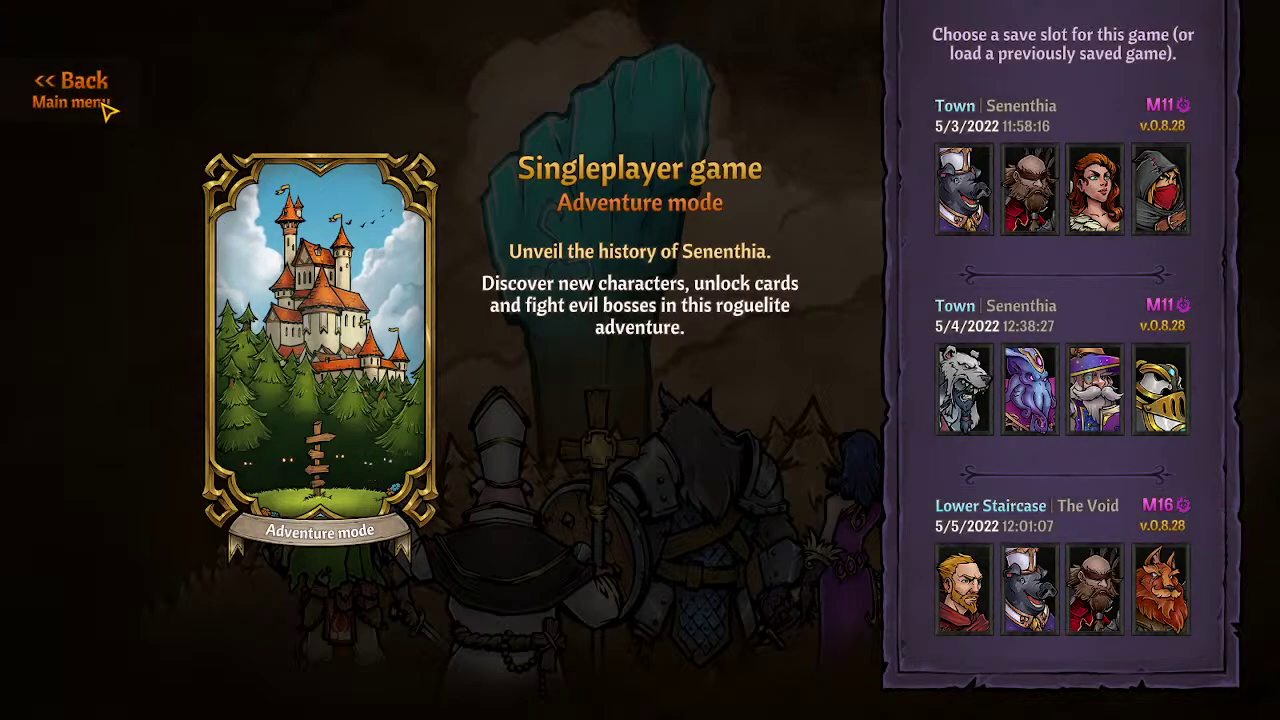
mouse_move(1170, 600)
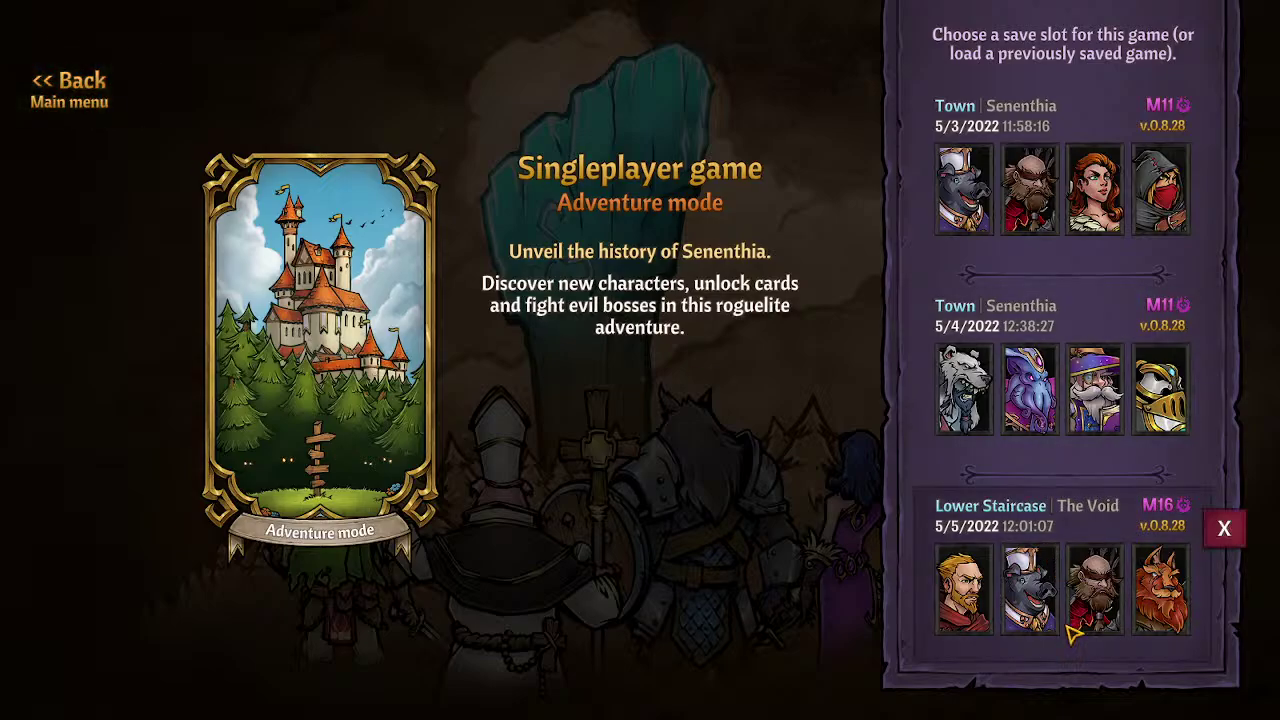
Step: Repeat leaving to the main menu and reopening the Adventure mode save slots to demonstrate the refresh
click(100, 85)
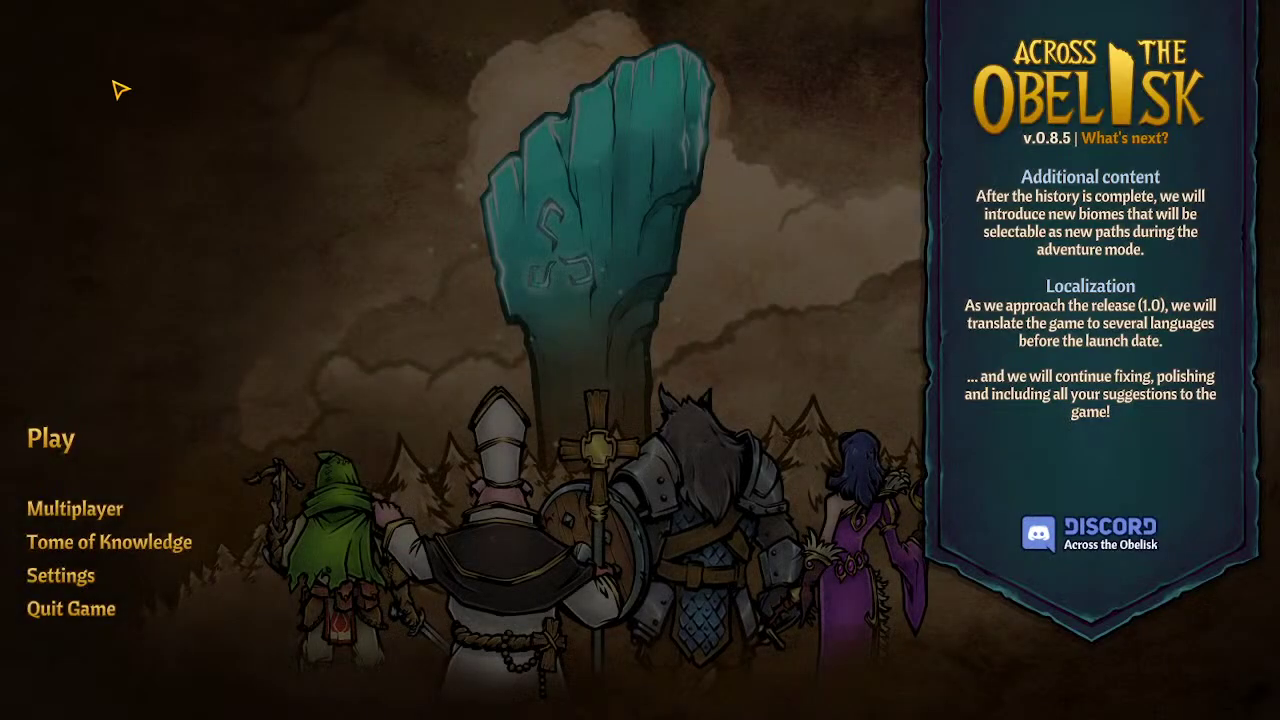
click(86, 428)
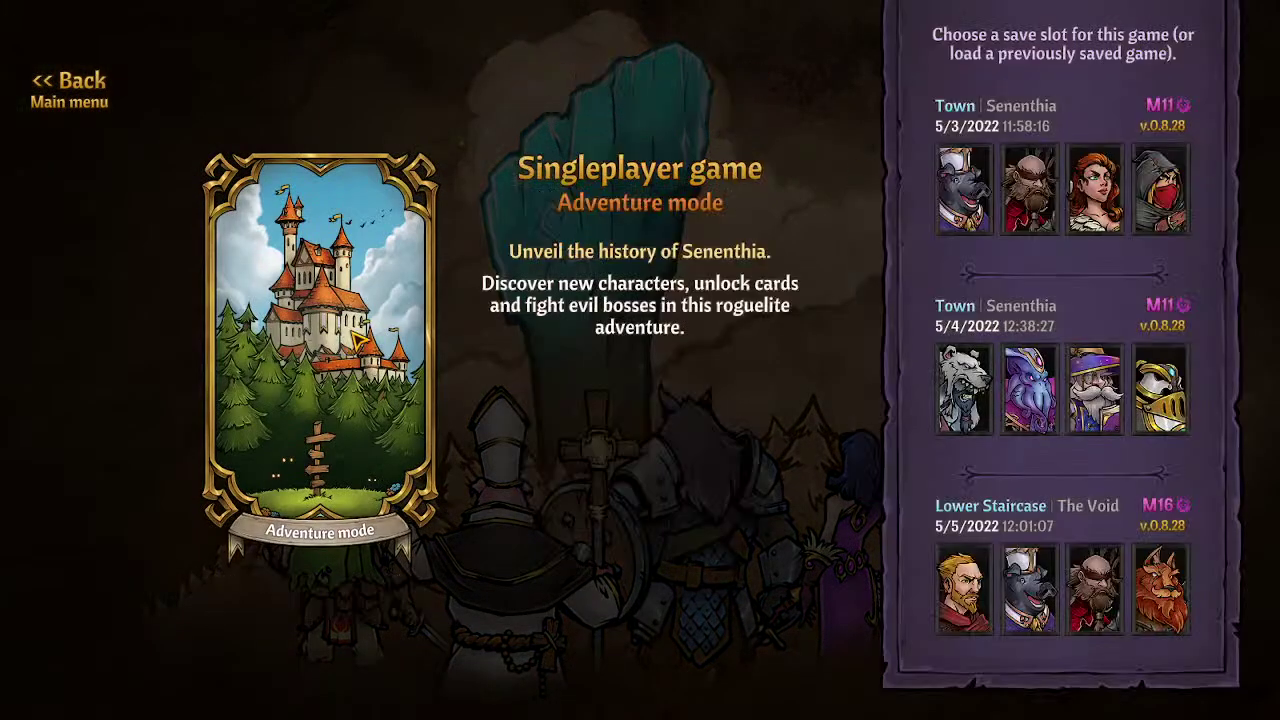
click(100, 85)
click(60, 437)
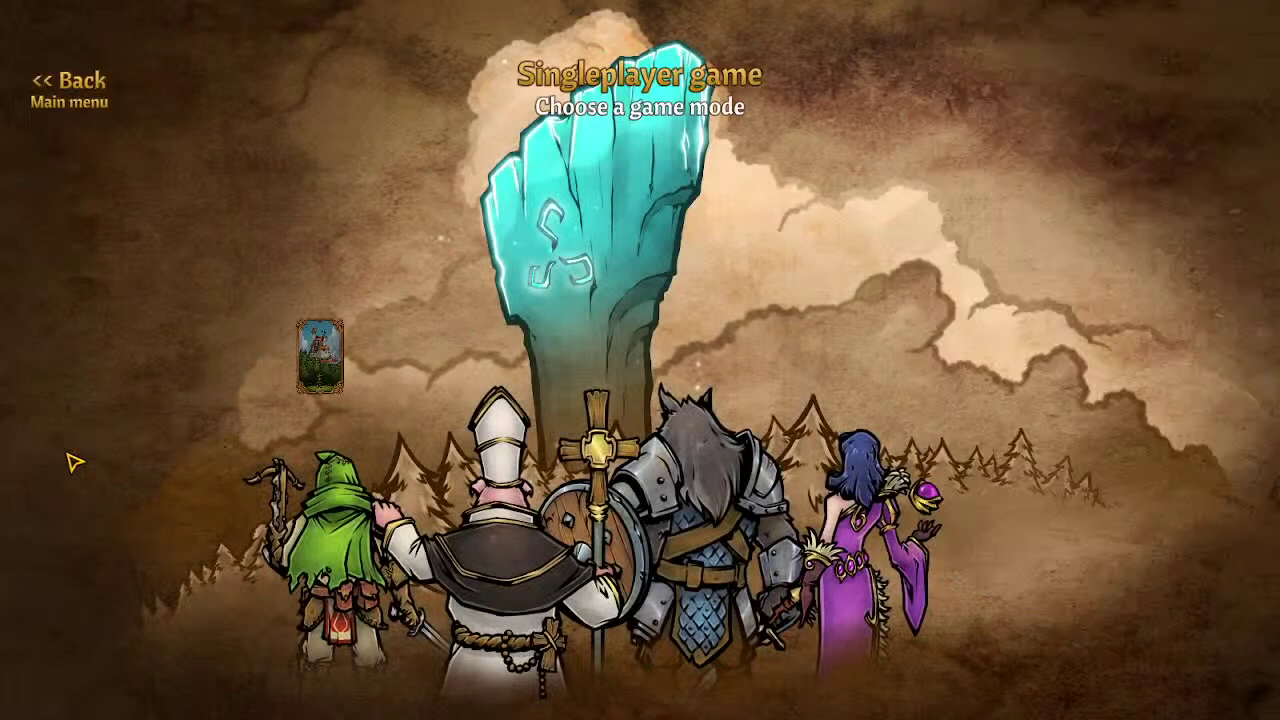
click(318, 340)
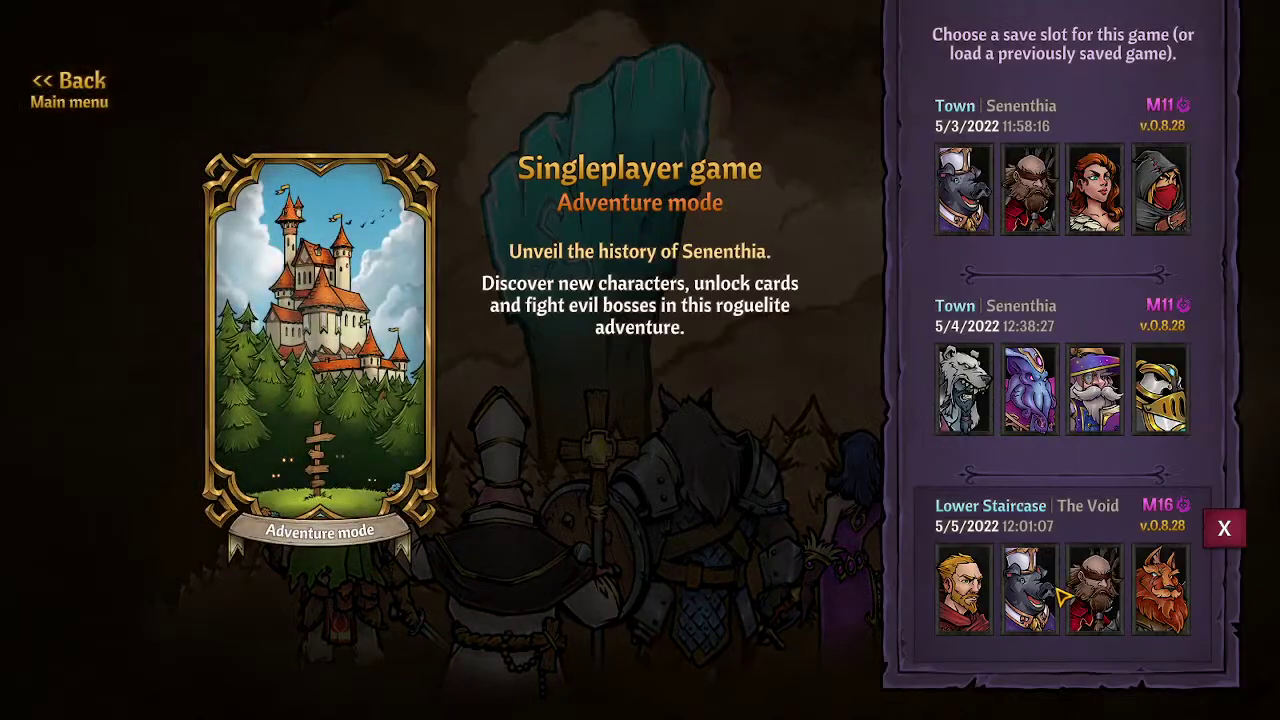
Step: Load the Lower Staircase save in The Void and open the chest to reach the item rewards
click(1015, 533)
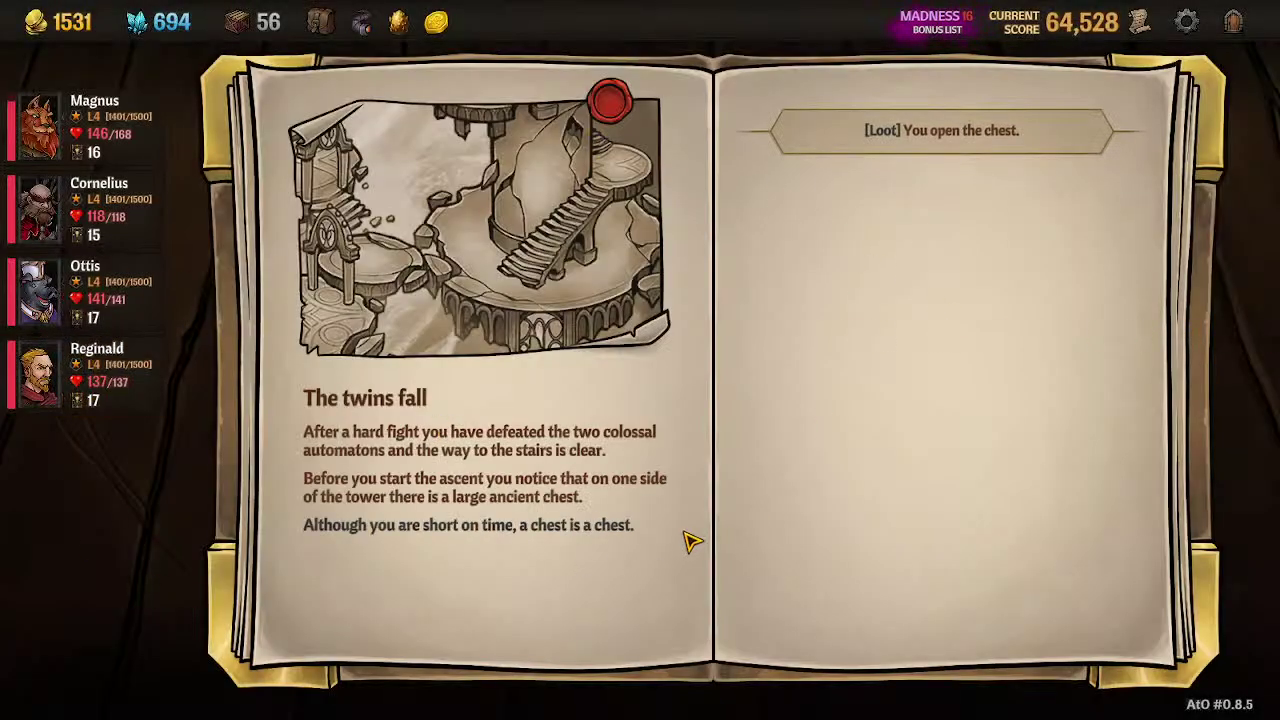
click(912, 130)
click(1096, 630)
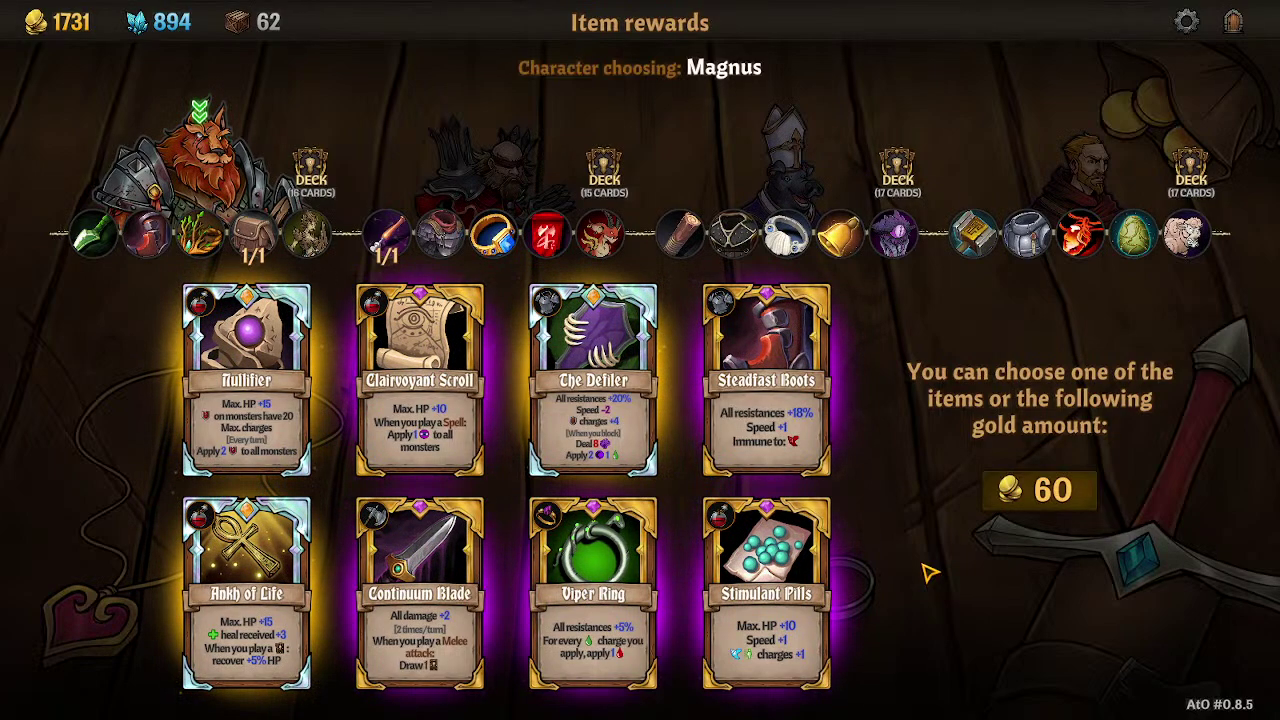
Step: Try to exit the run from the Item rewards screen without claiming any rewards
click(1233, 22)
click(640, 417)
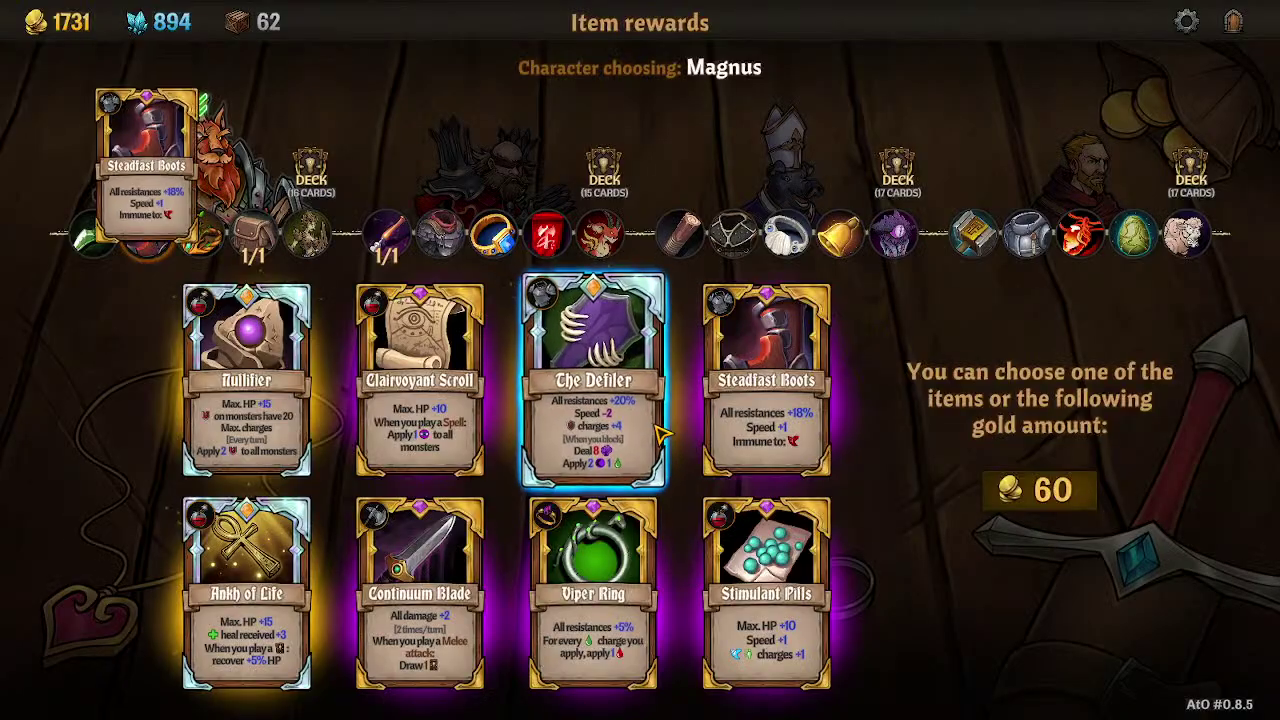
key(Escape)
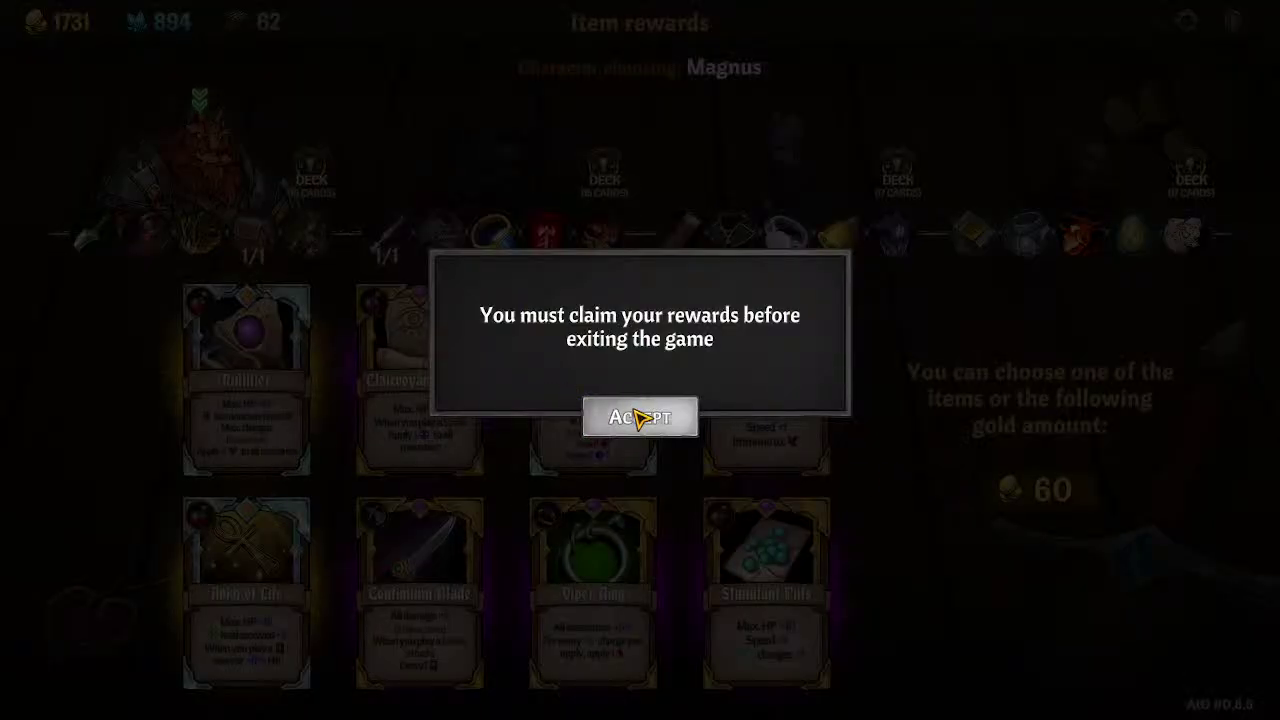
click(663, 427)
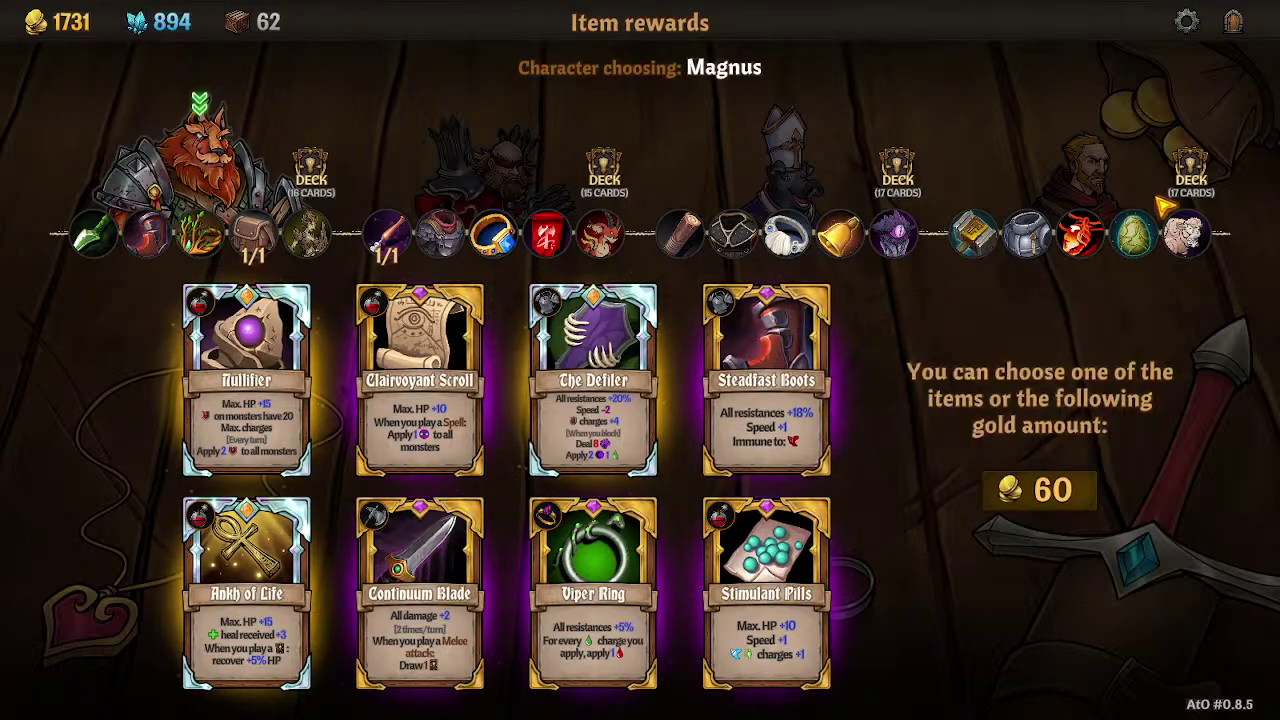
Step: Take the 60 gold reward for all four characters, then exit to the main menu with progress saved, without quitting the game
click(1040, 490)
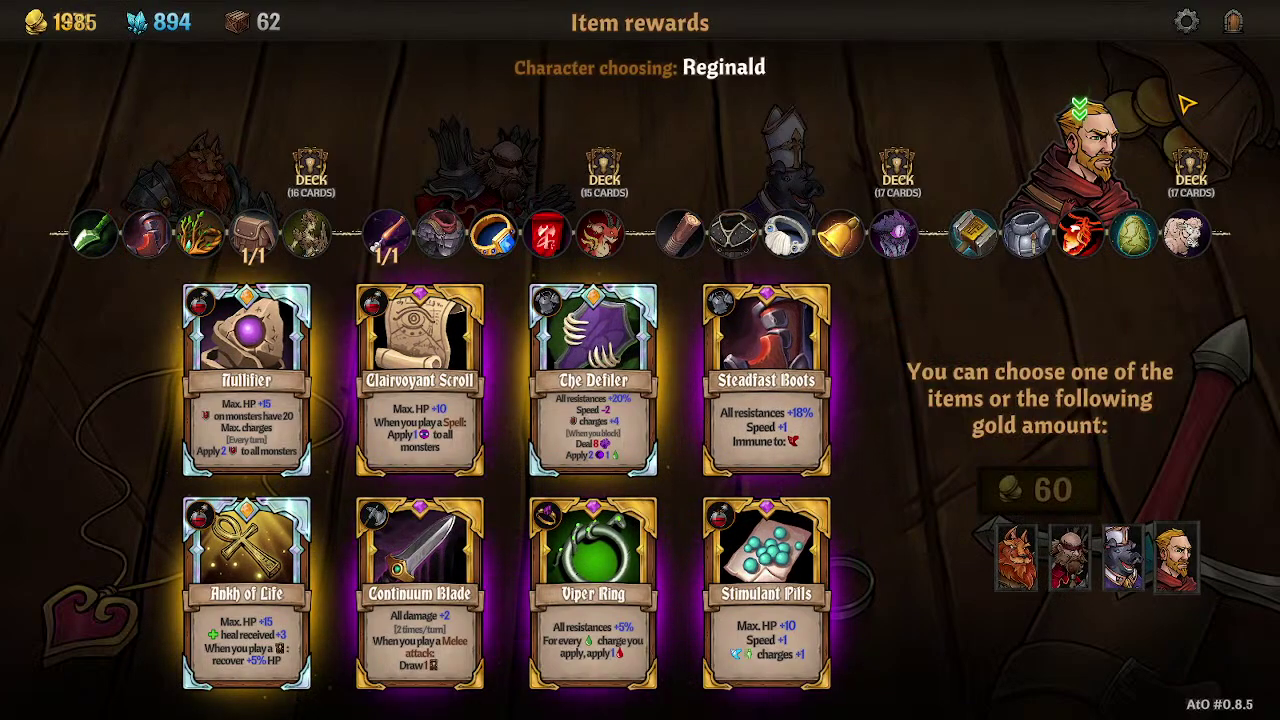
key(Escape)
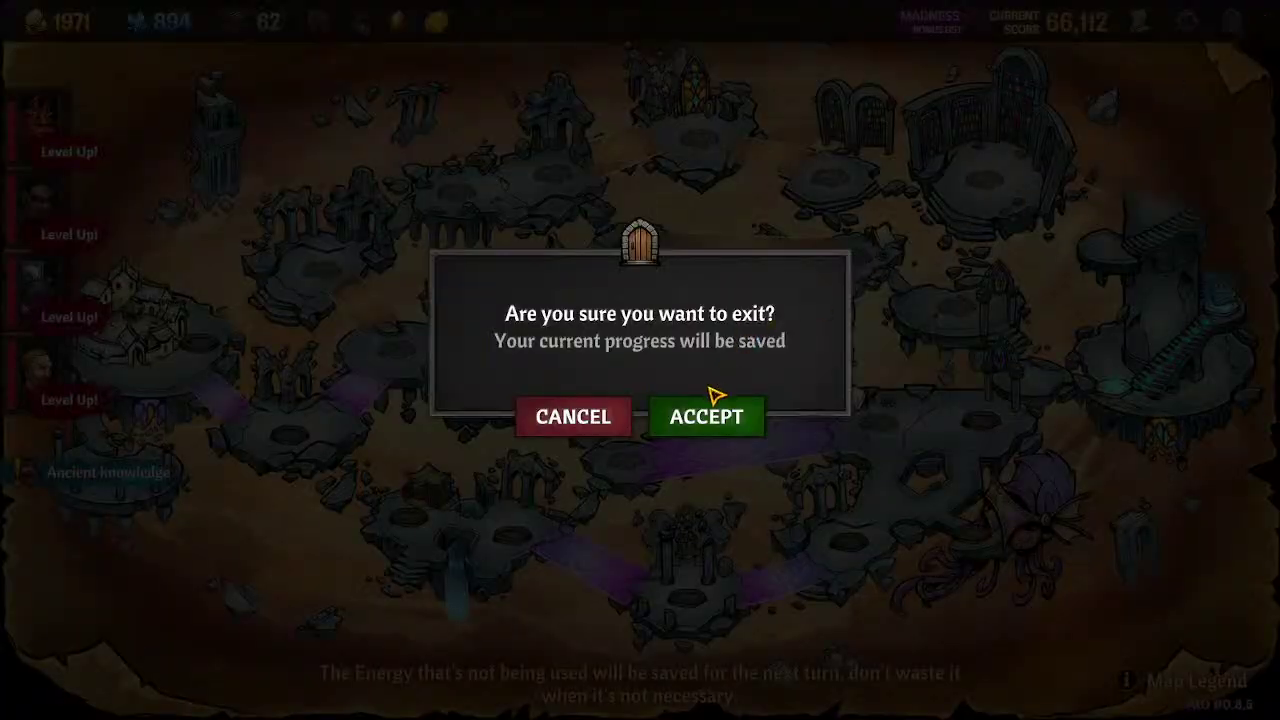
click(718, 410)
click(112, 610)
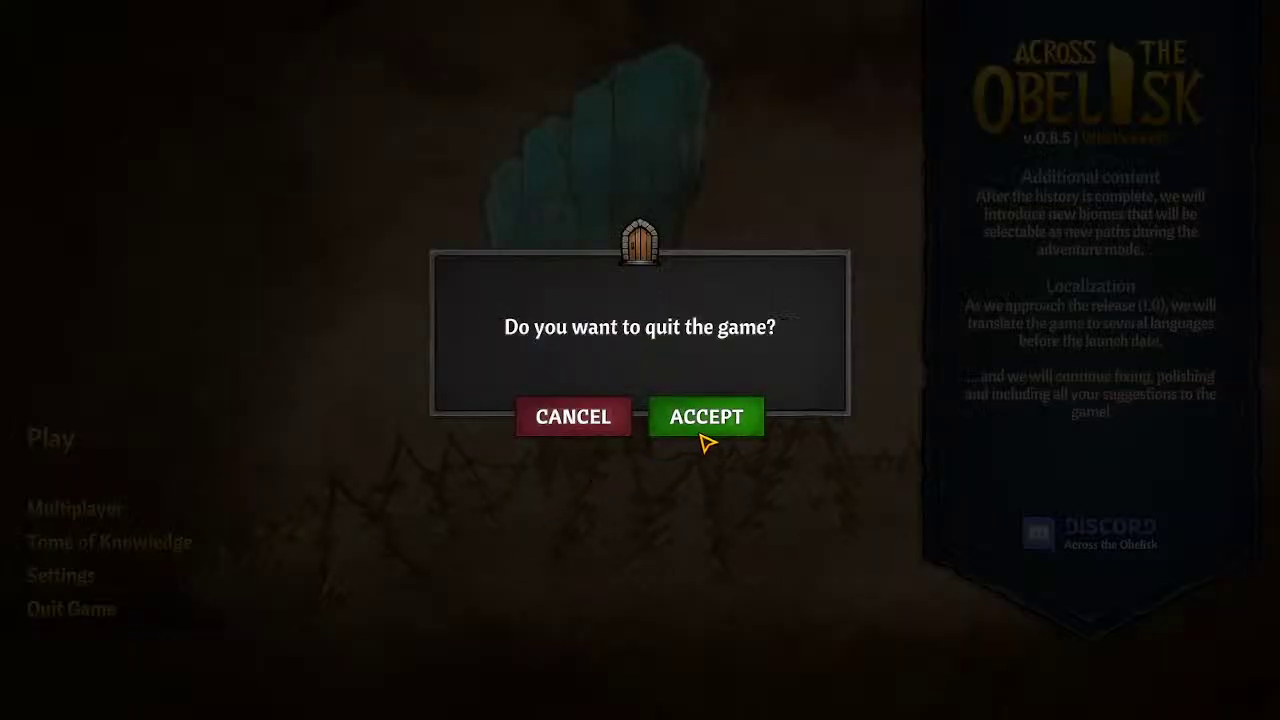
click(596, 424)
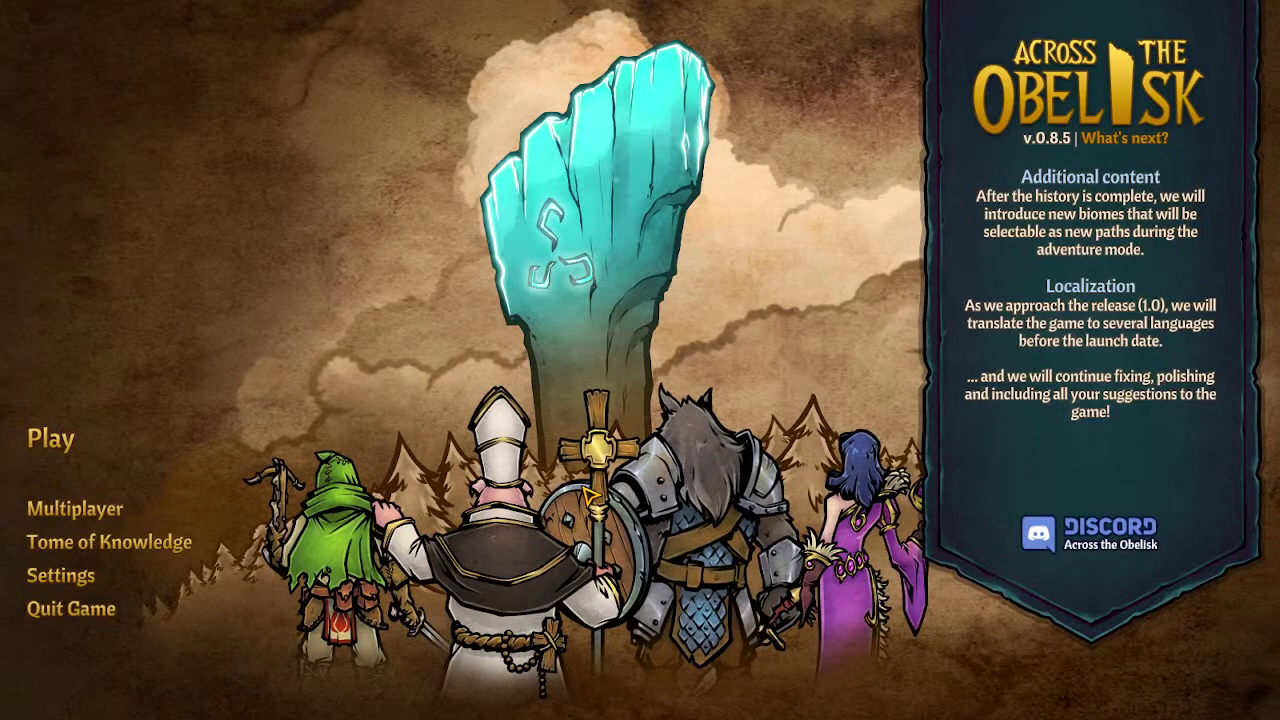